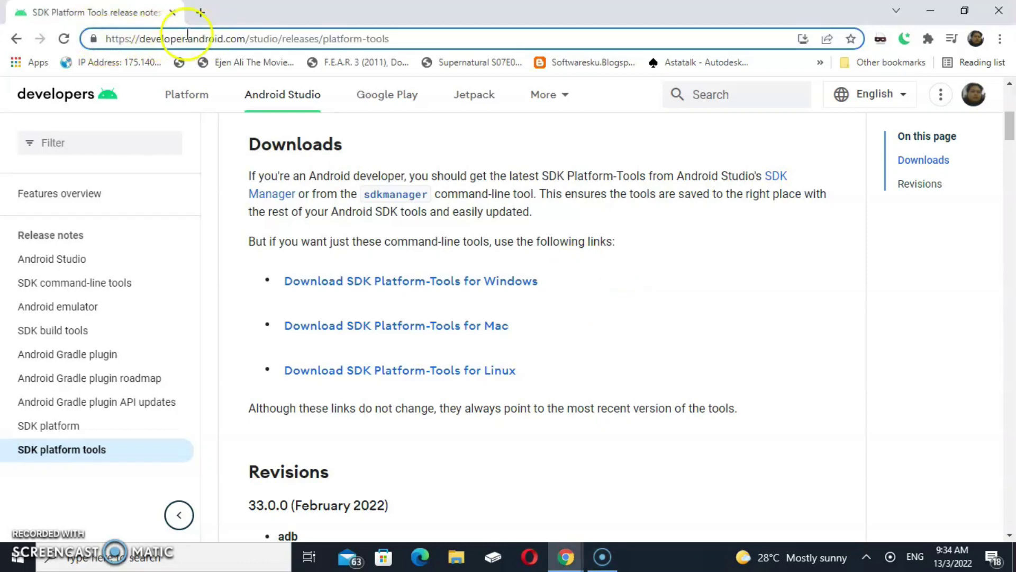
# - Check the site's security info and select the full page address
pyautogui.click(94, 38)
pyautogui.click(107, 38)
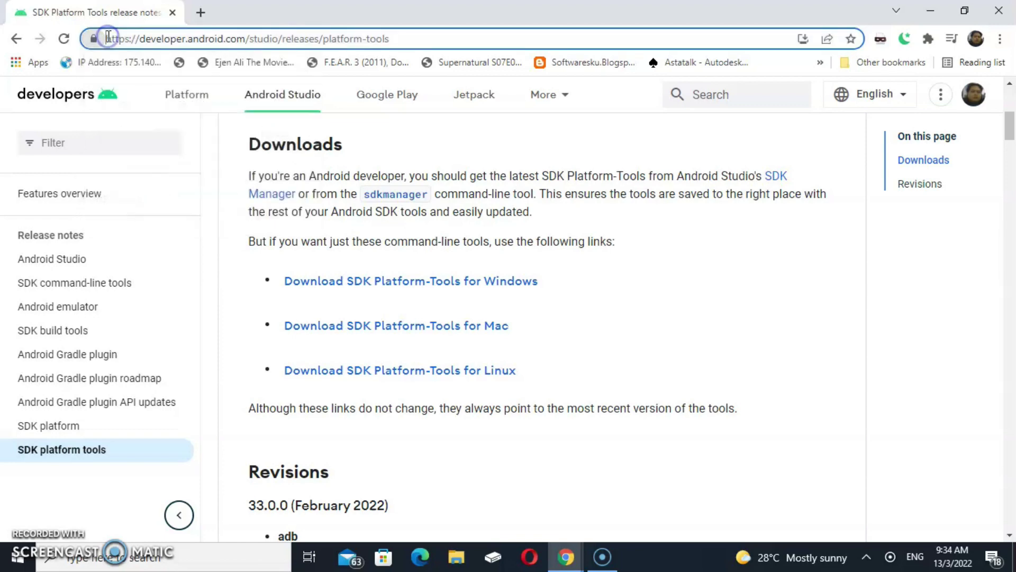
pyautogui.moveTo(106, 38); pyautogui.dragTo(395, 38)
pyautogui.click(676, 268)
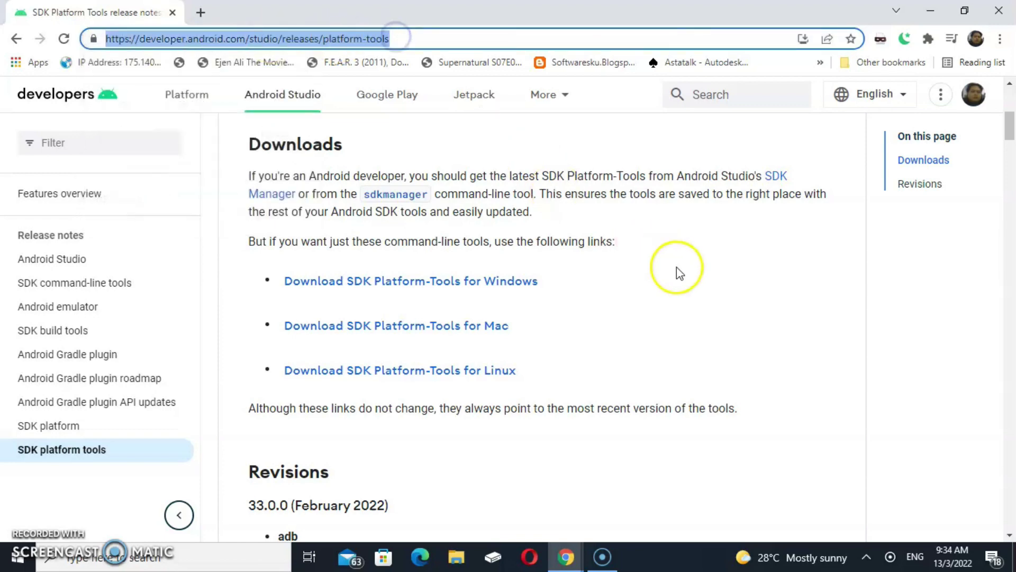
pyautogui.scroll(5, 712, 273)
pyautogui.scroll(-1, 712, 274)
pyautogui.scroll(-4, 711, 272)
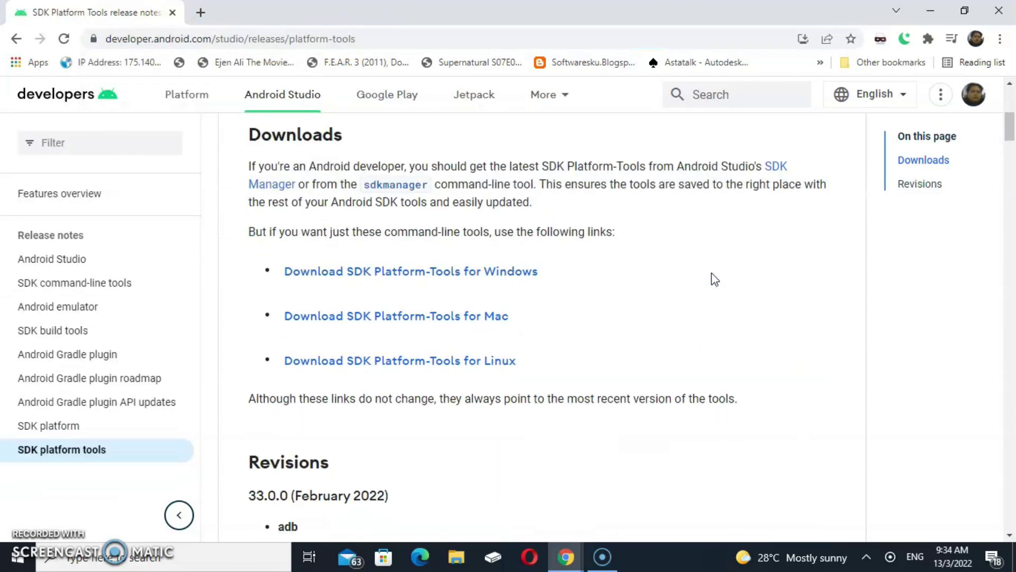
pyautogui.scroll(-1, 711, 272)
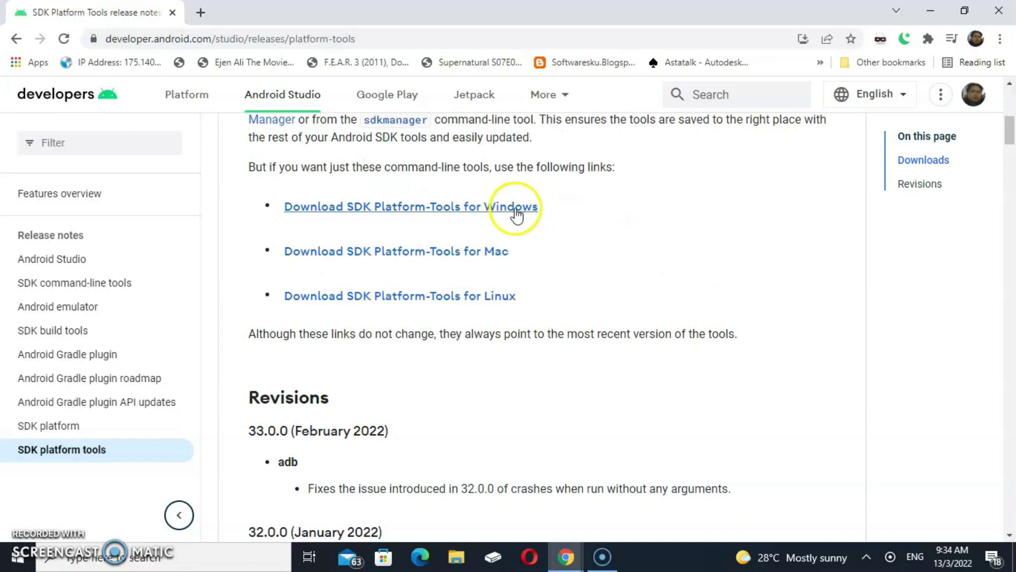
# - Agree to the Windows SDK Platform-Tools license terms and start the download
pyautogui.click(514, 208)
pyautogui.scroll(-5, 640, 264)
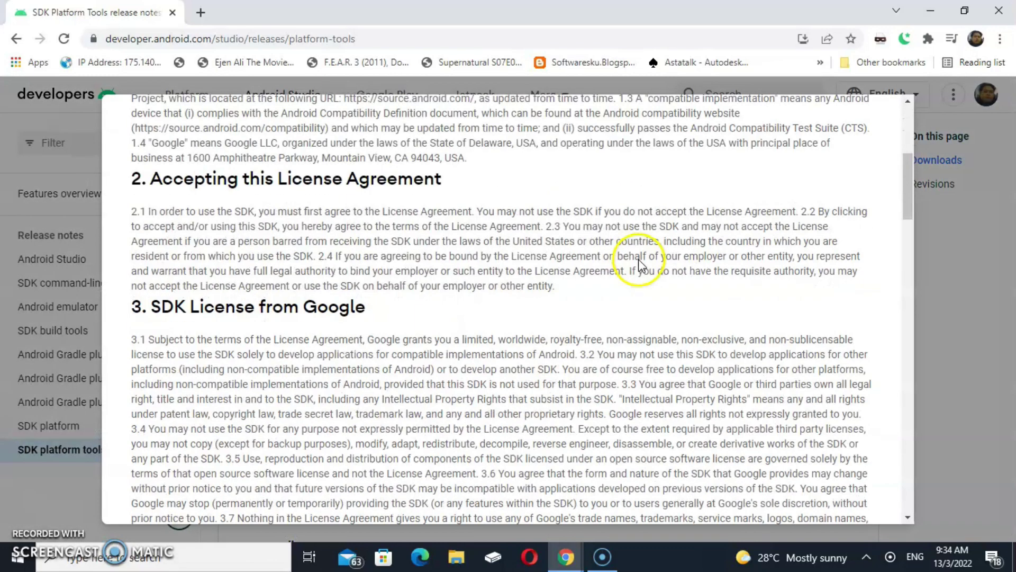
pyautogui.scroll(-5, 641, 265)
pyautogui.scroll(-5, 640, 265)
pyautogui.scroll(-5, 640, 265)
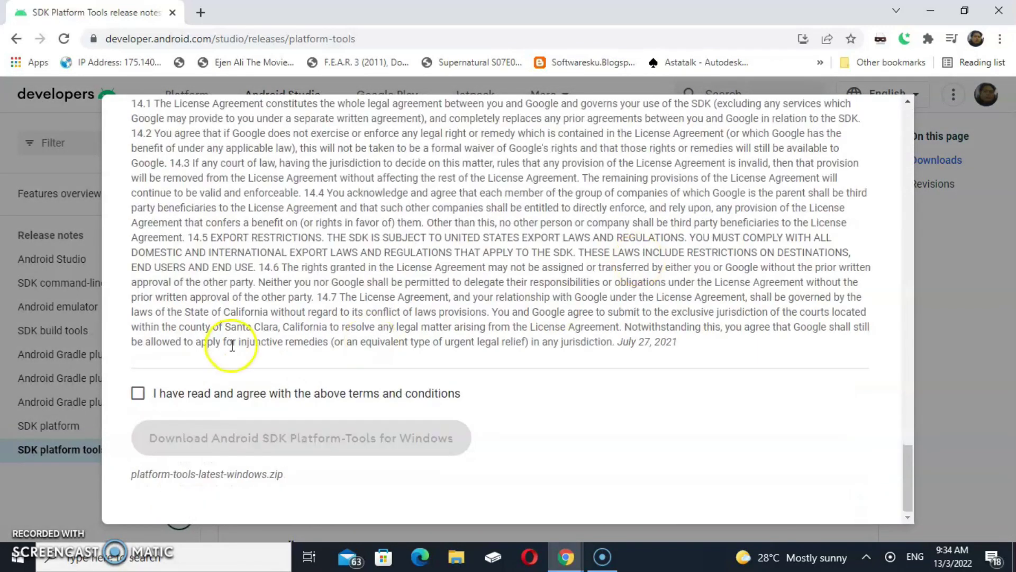
pyautogui.click(237, 394)
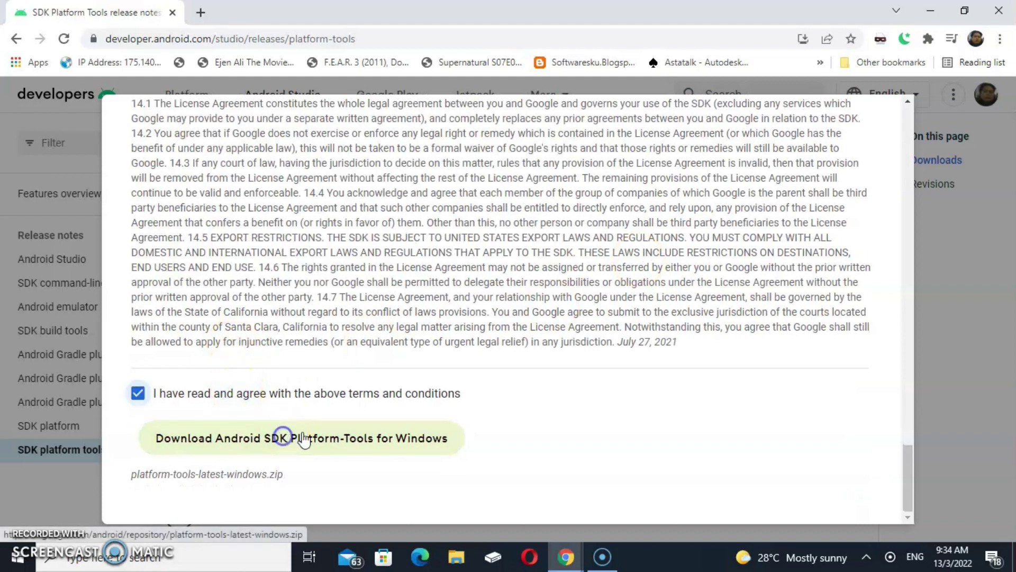
pyautogui.click(284, 440)
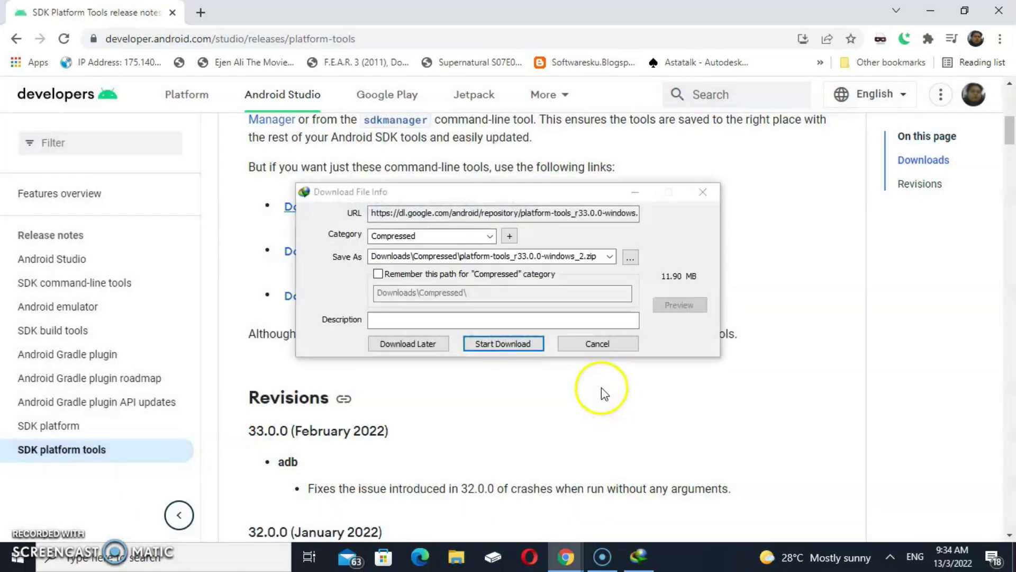
# - Download the 11.9 MB platform-tools zip and show it in the Compressed folder
pyautogui.click(512, 345)
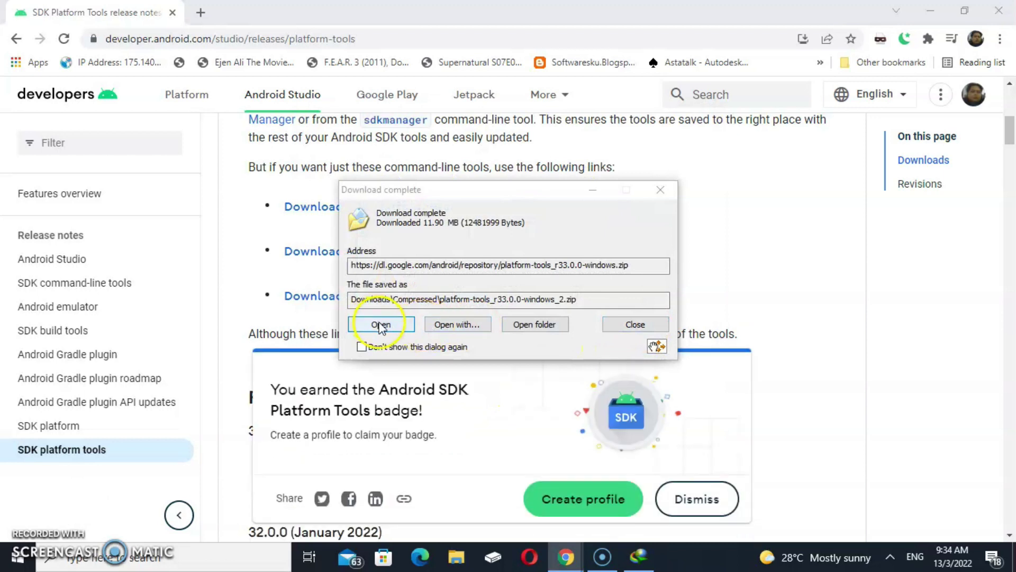
pyautogui.click(516, 325)
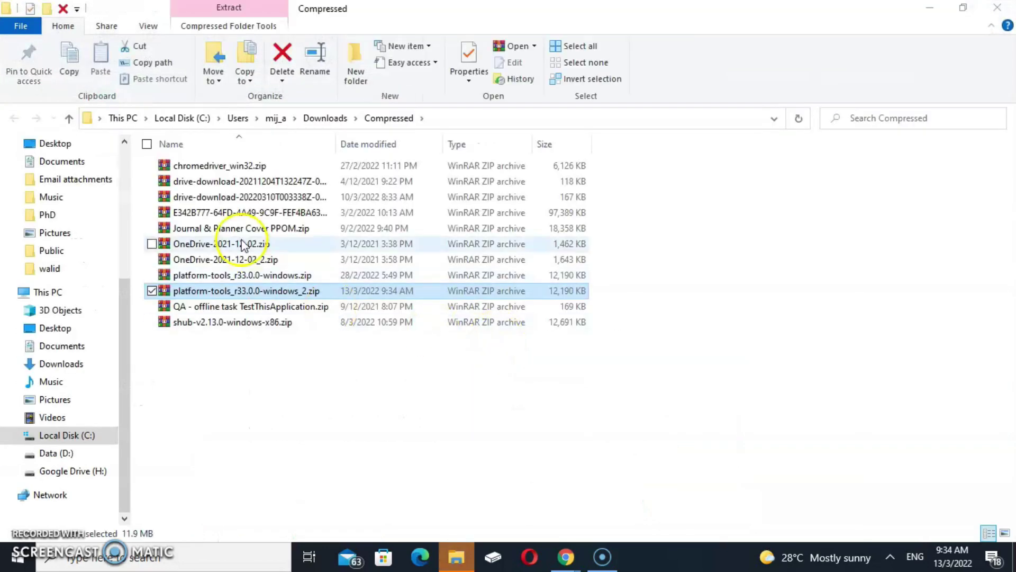
# - Extract platform-tools_r33.0.0-windows_2.zip into its own folder and open that folder
pyautogui.doubleClick(270, 291)
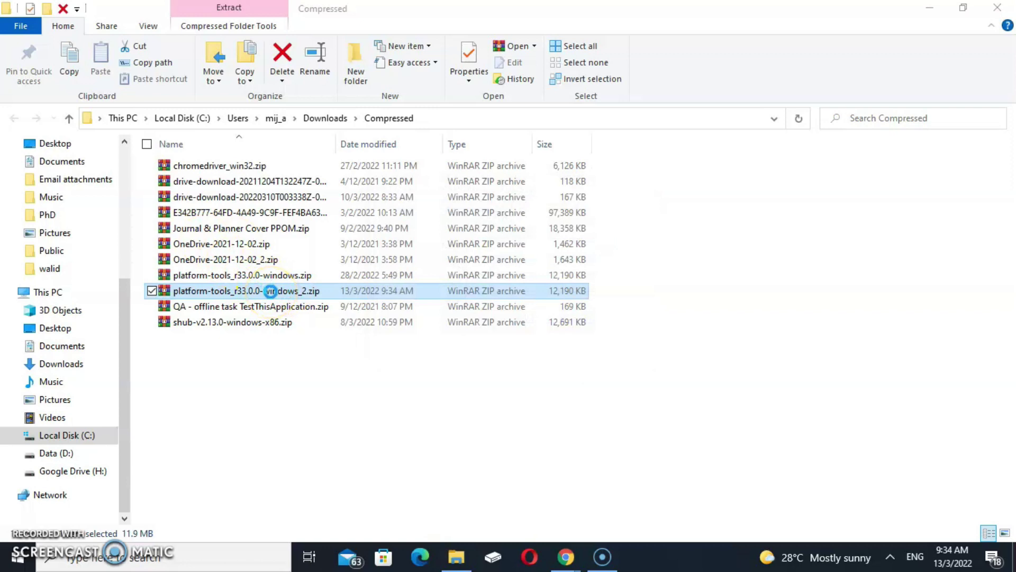
pyautogui.rightClick(271, 292)
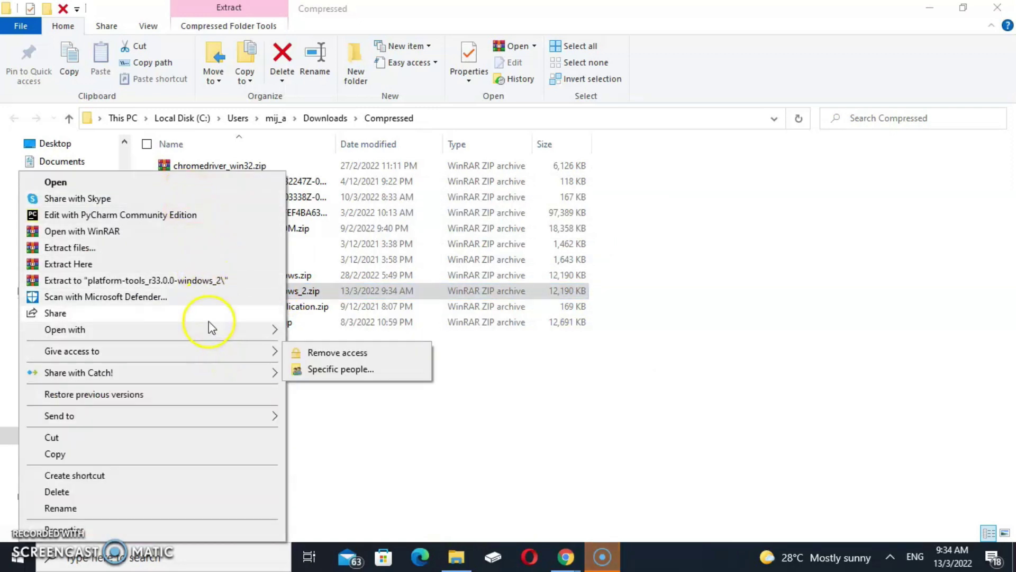
pyautogui.moveTo(151, 329)
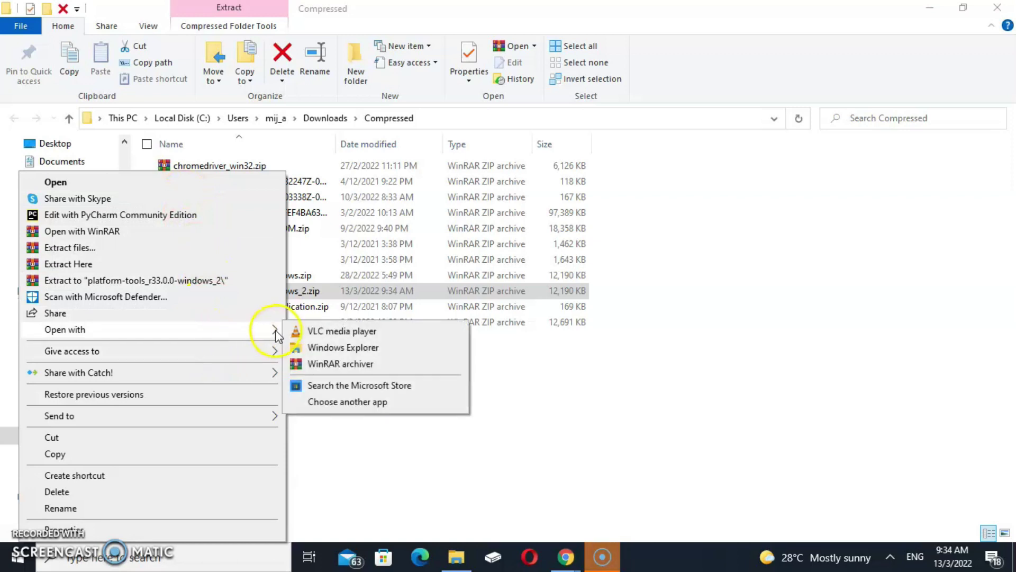
pyautogui.click(231, 282)
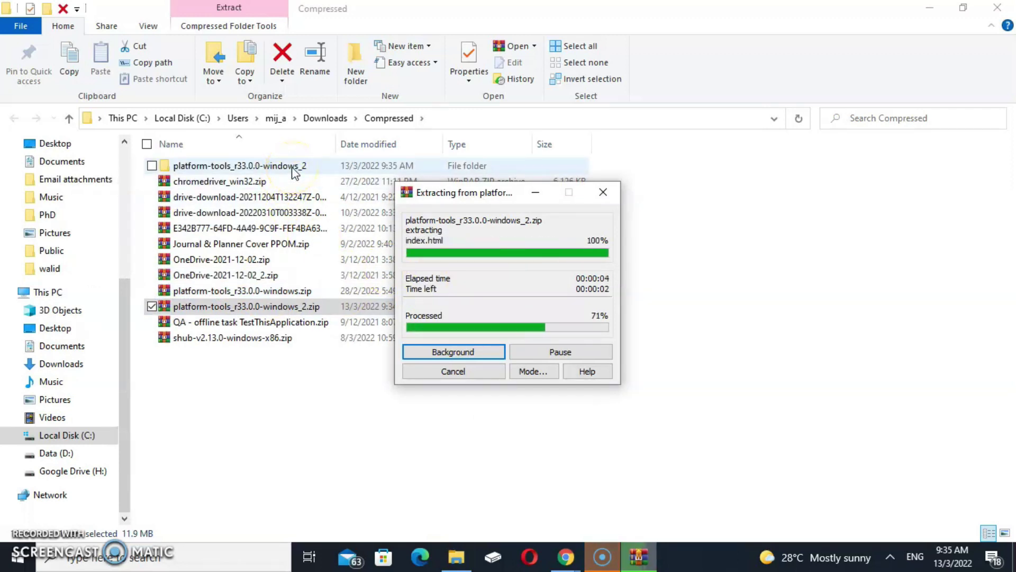
pyautogui.click(604, 560)
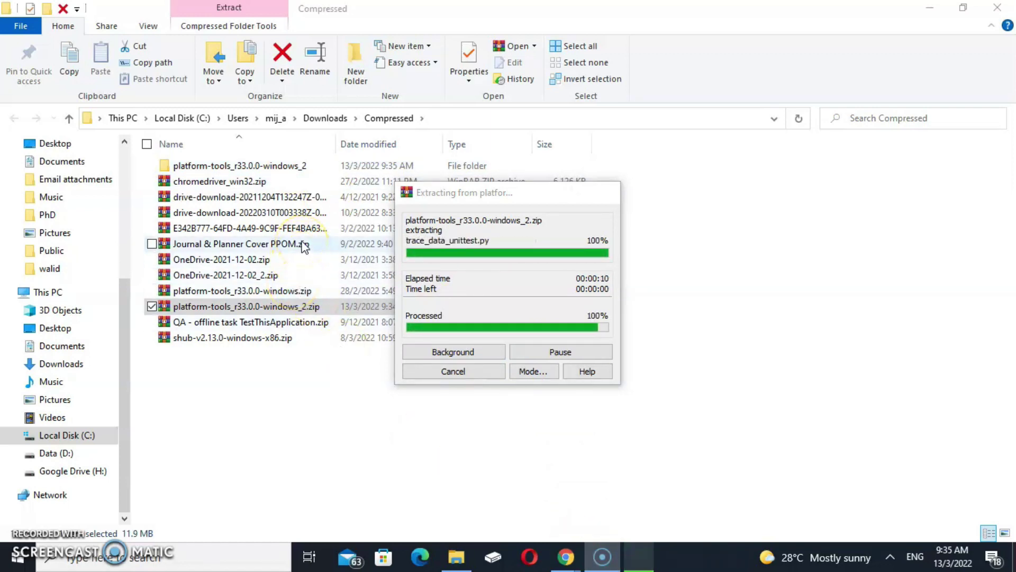
pyautogui.click(255, 169)
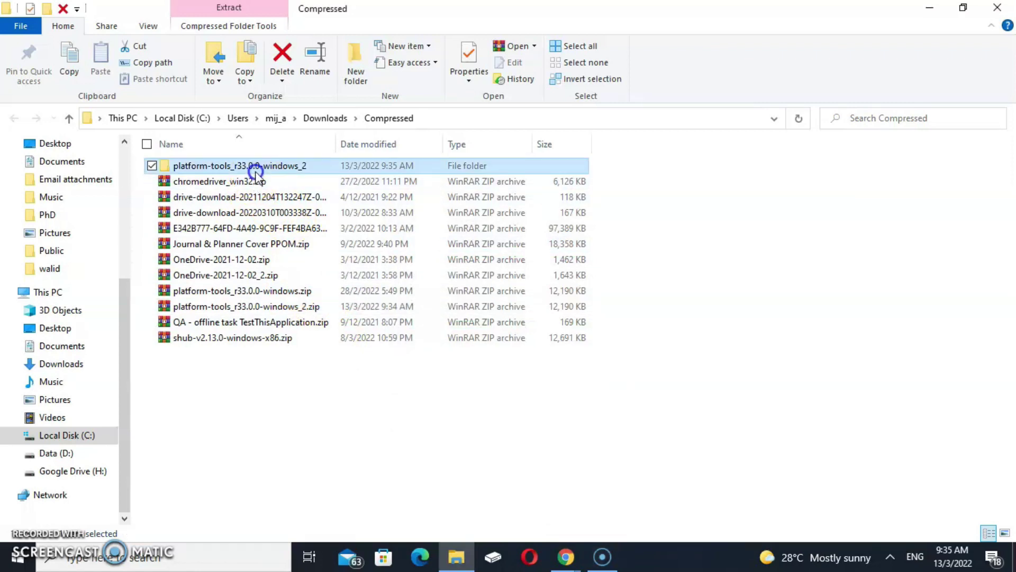
pyautogui.doubleClick(255, 171)
# - Look inside the extracted platform-tools subfolder, then copy that folder
pyautogui.click(255, 171)
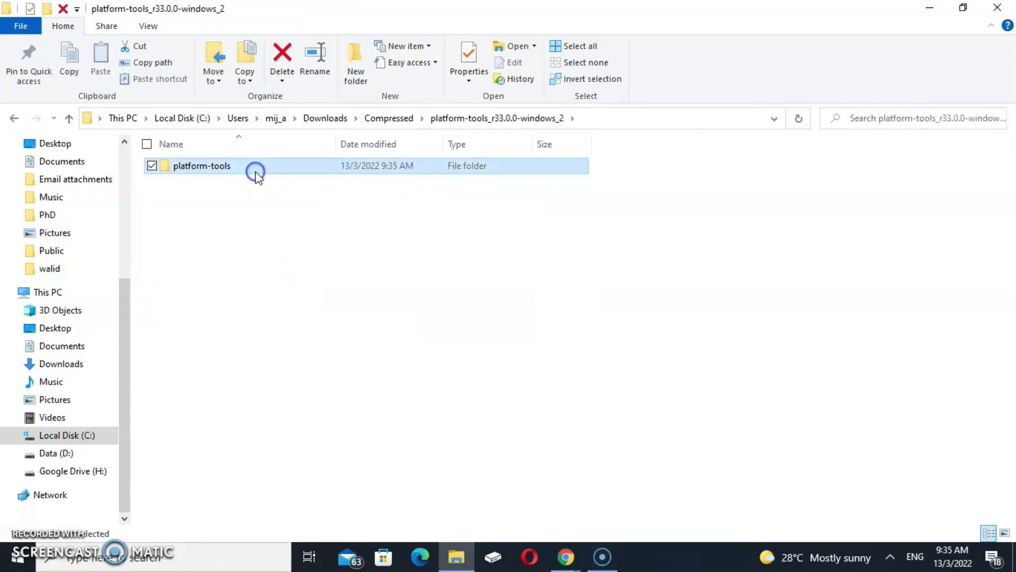
pyautogui.doubleClick(255, 171)
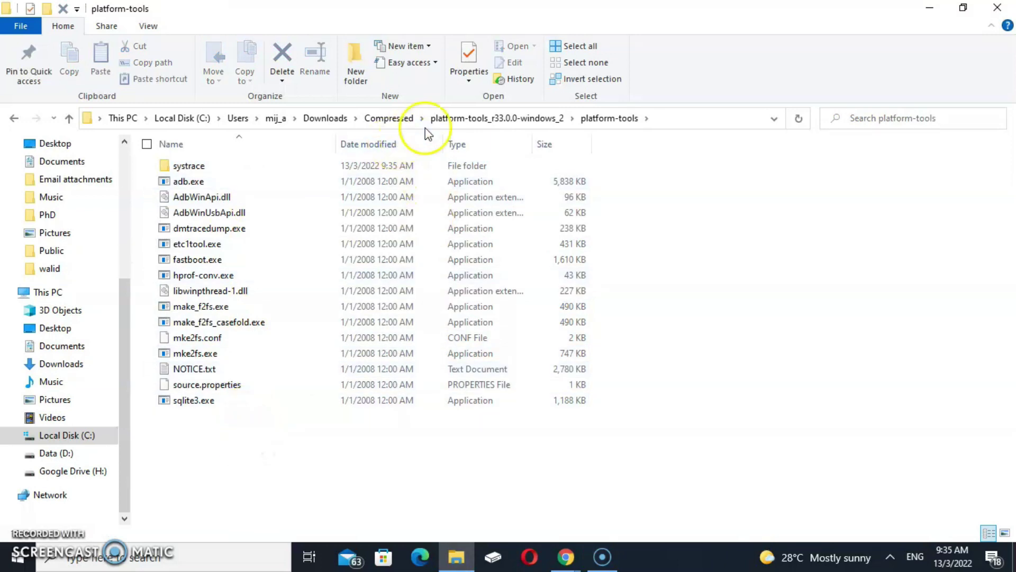
pyautogui.click(463, 119)
pyautogui.click(268, 173)
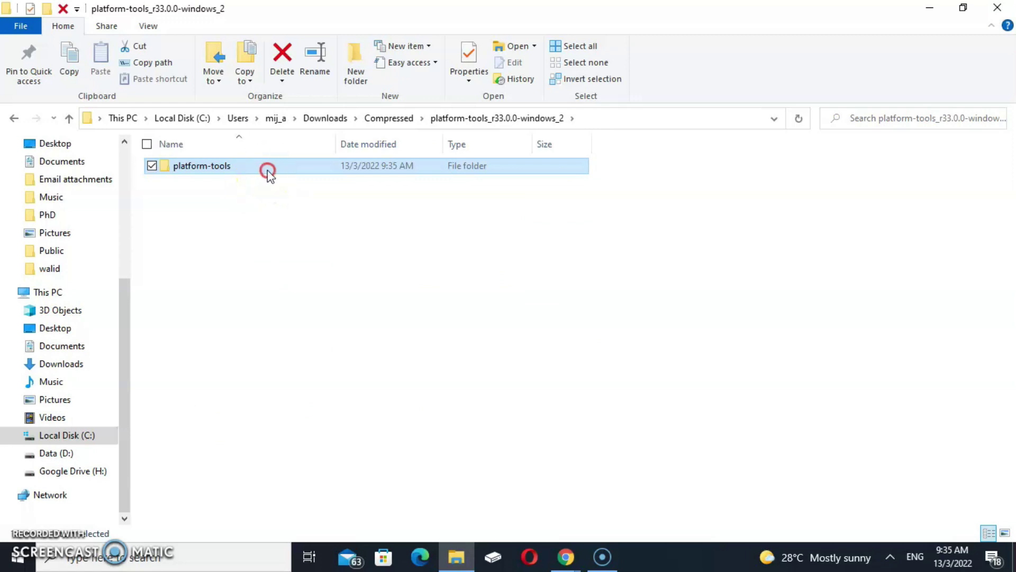
pyautogui.rightClick(266, 173)
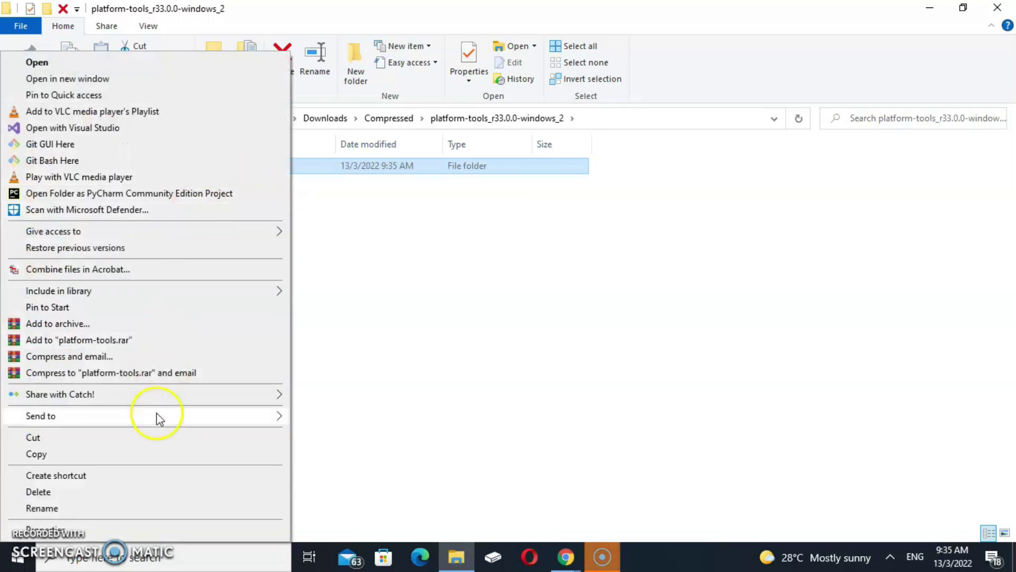
pyautogui.click(159, 453)
# - Open the existing D:\android\platform-tools folder containing adb.exe and fastboot.exe
pyautogui.click(60, 453)
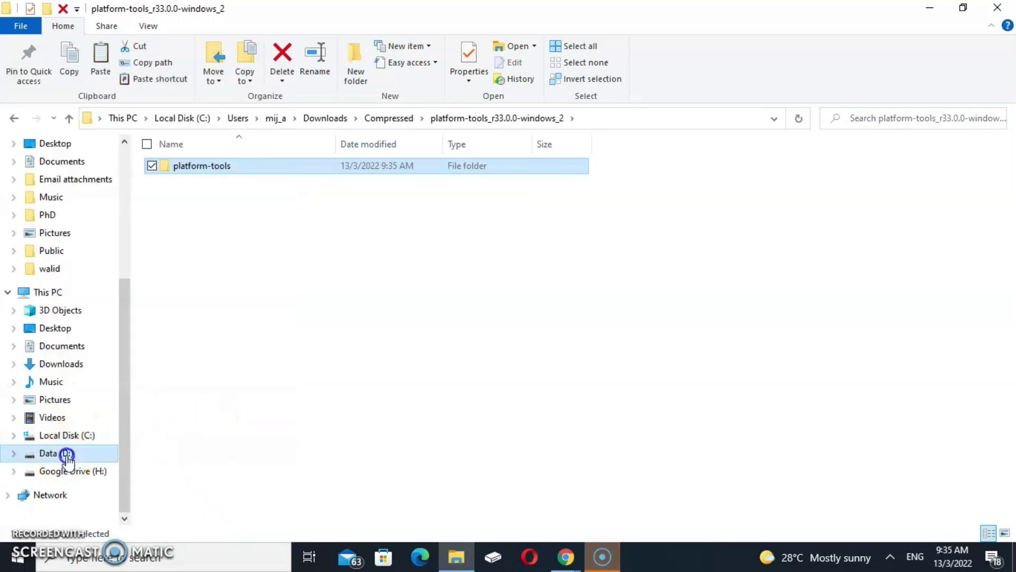
pyautogui.scroll(-1, 295, 324)
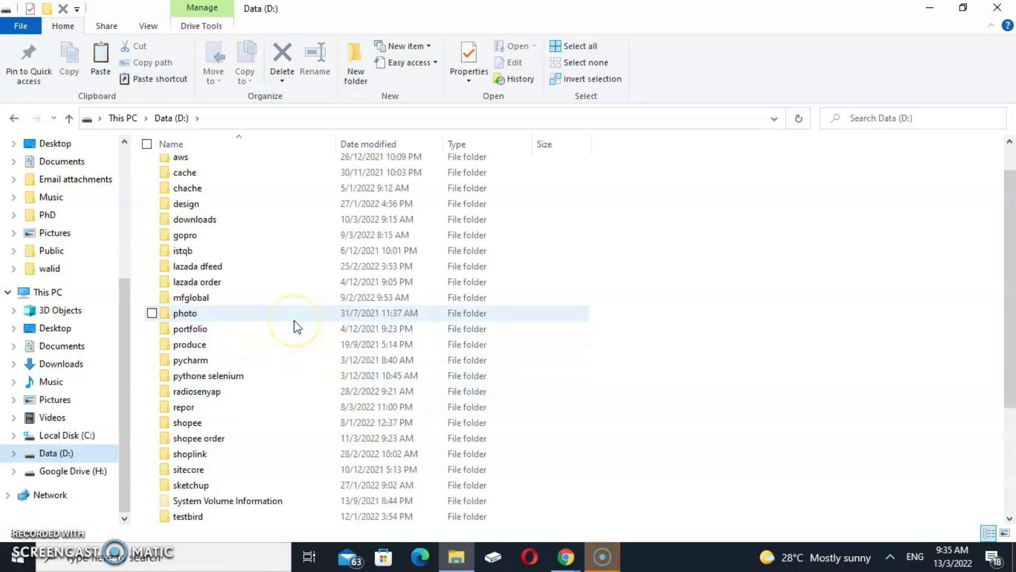
pyautogui.scroll(1, 295, 326)
pyautogui.click(266, 182)
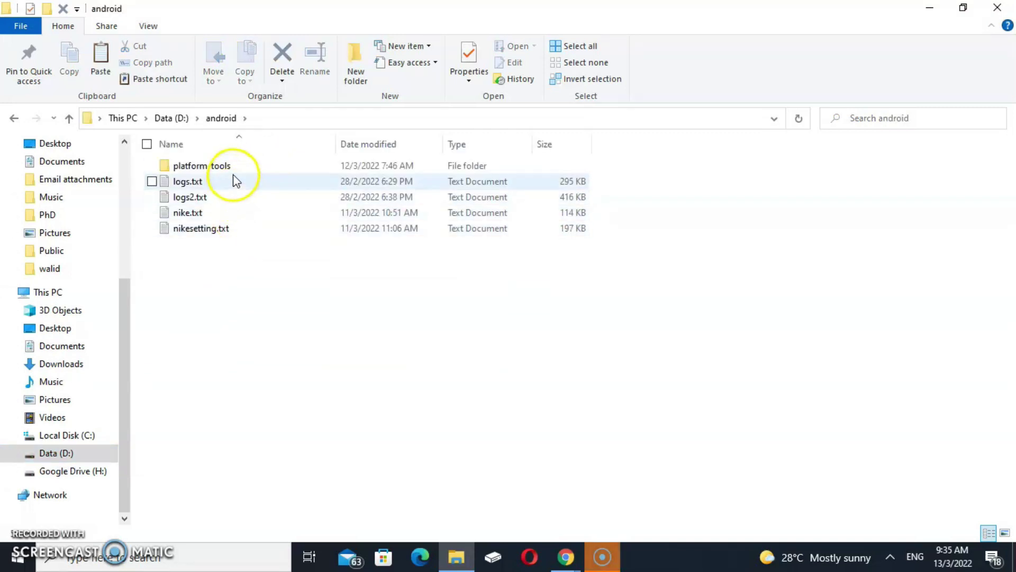
pyautogui.click(236, 170)
pyautogui.doubleClick(236, 170)
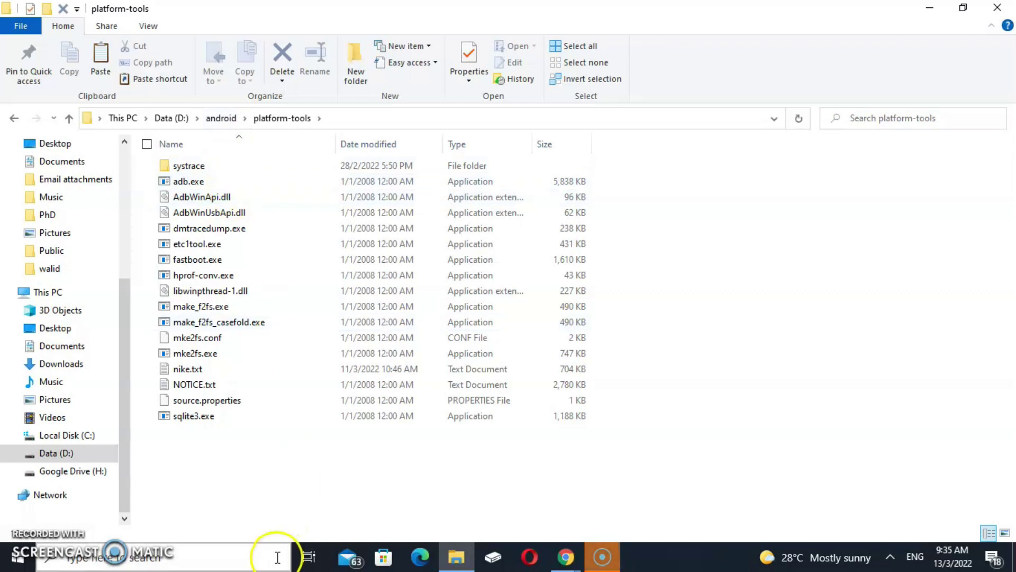
pyautogui.click(135, 560)
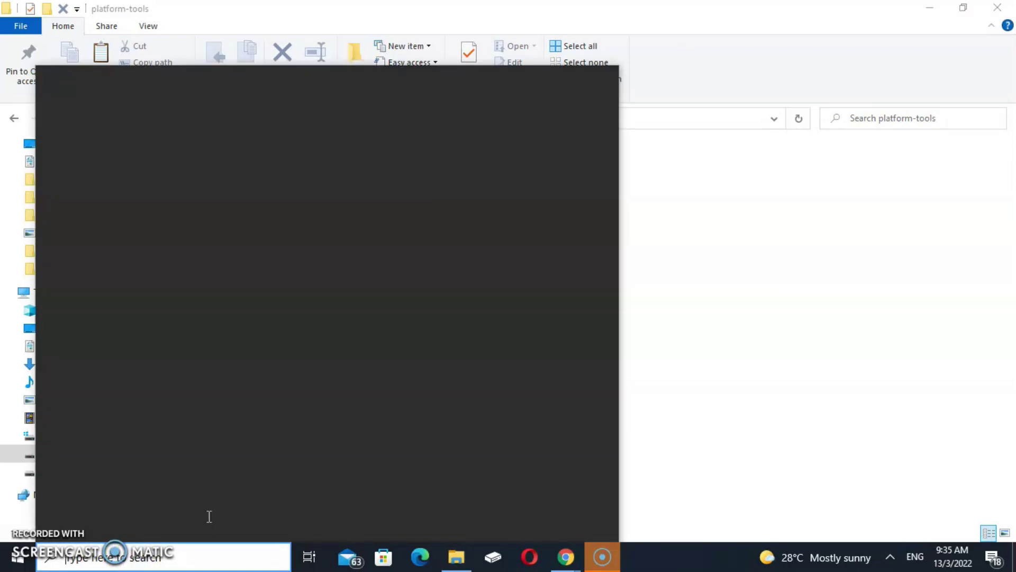
pyautogui.write('cmd')
# - Launch Command Prompt and change to drive D: and its android folder
pyautogui.press('Return')
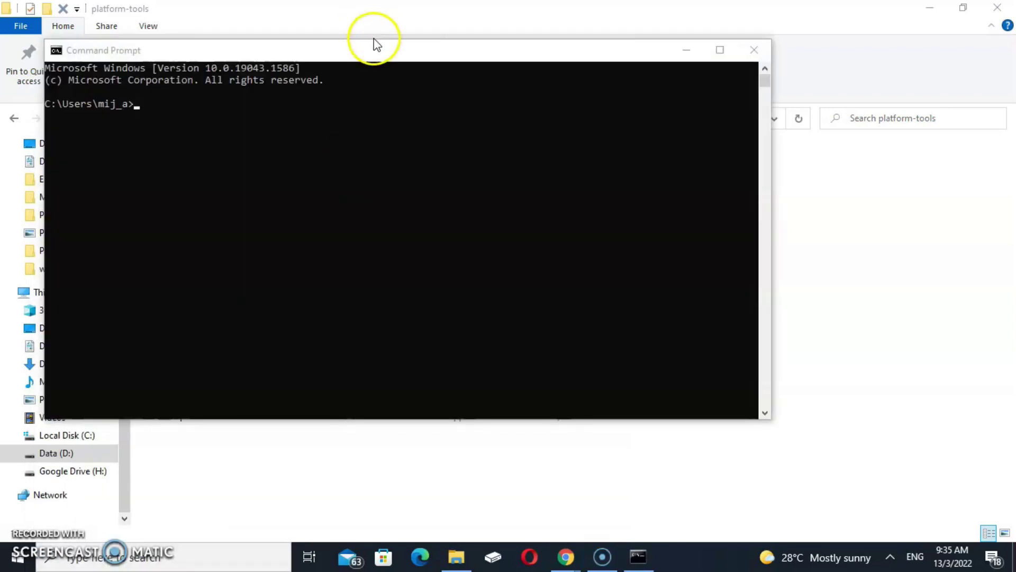
pyautogui.moveTo(383, 53); pyautogui.dragTo(542, 142)
pyautogui.write('d:\\')
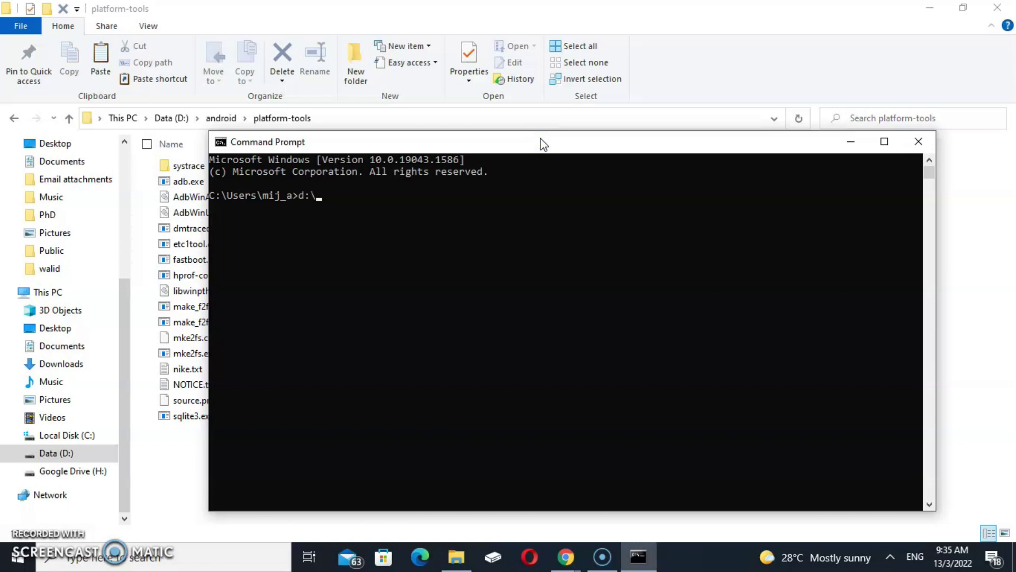
pyautogui.write('\\')
pyautogui.press('Return')
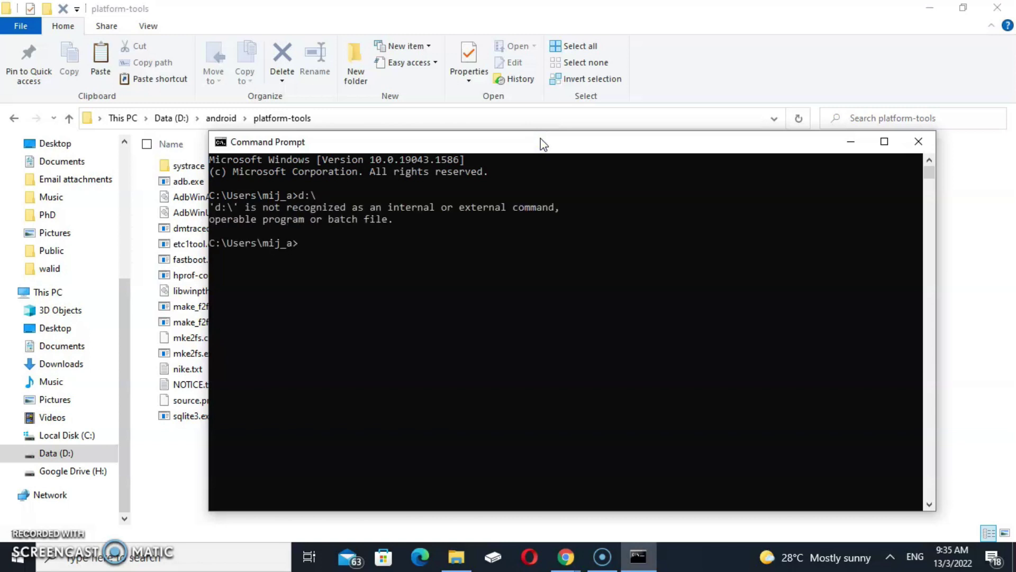
pyautogui.moveTo(542, 143); pyautogui.dragTo(551, 151)
pyautogui.write('d:')
pyautogui.press('Return')
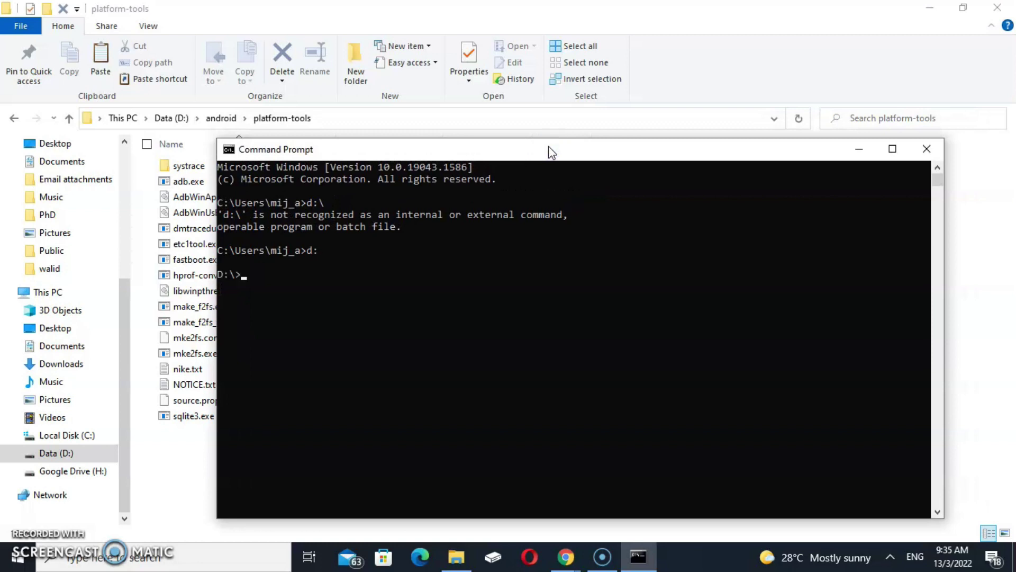
pyautogui.write('cd am')
pyautogui.press('BackSpace')
pyautogui.write('ndroid')
pyautogui.press('Return')
pyautogui.write('cd paltf')
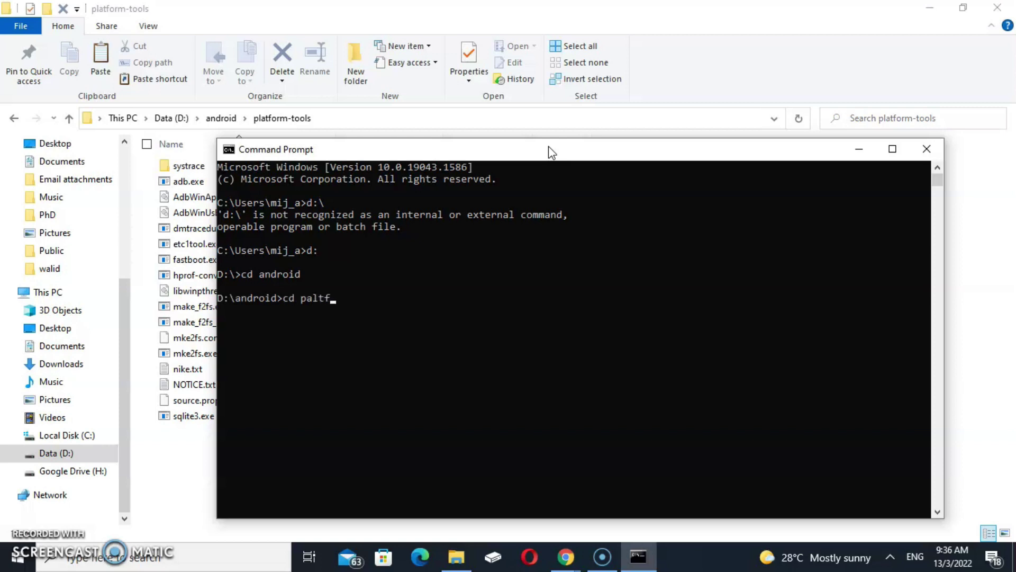
pyautogui.write('or')
pyautogui.press('BackSpace')
pyautogui.press('BackSpace')
pyautogui.press('BackSpace')
pyautogui.write('atform')
pyautogui.write('-tools')
# - Enter platform-tools, then run adb and adb pair to show help and pairing usage
pyautogui.press('Return')
pyautogui.write('adb')
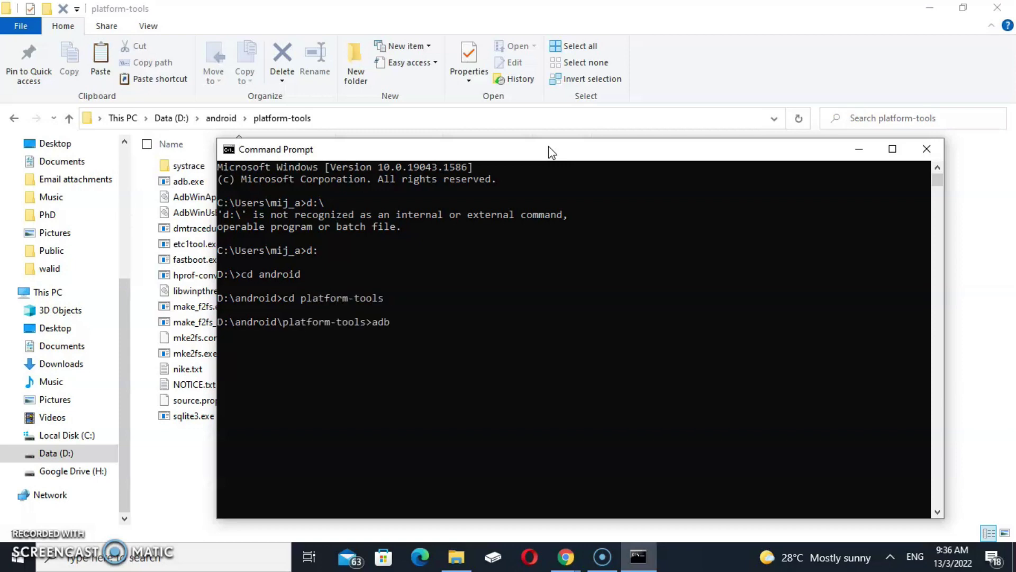
pyautogui.press('Return')
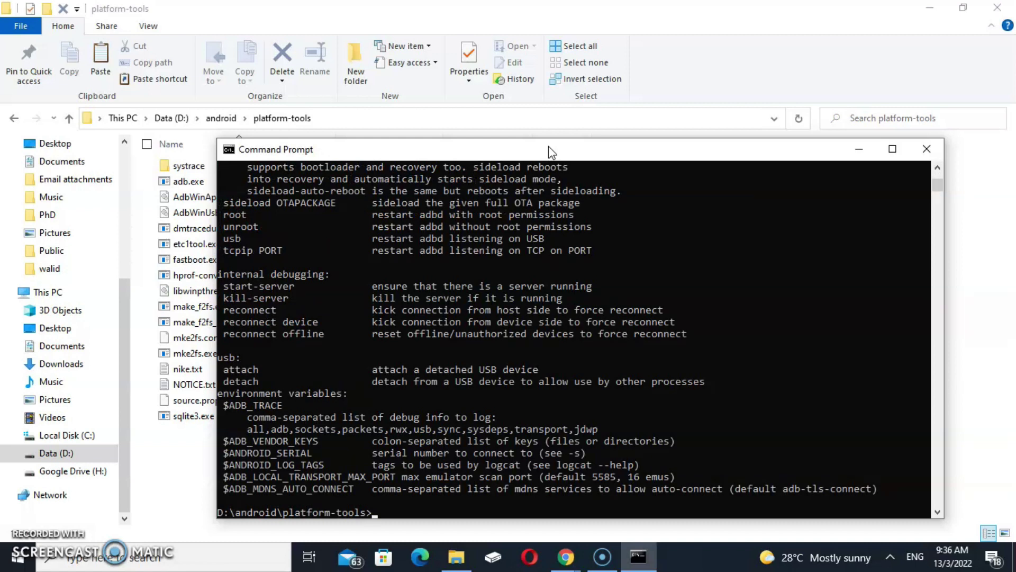
pyautogui.write('adb pair')
pyautogui.press('Return')
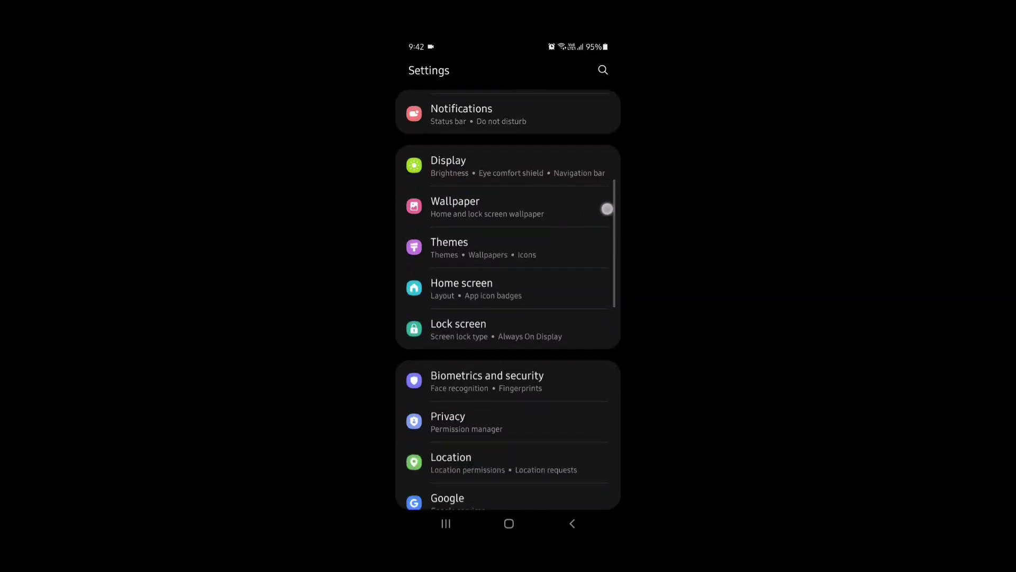
pyautogui.scroll(-5, 606, 208)
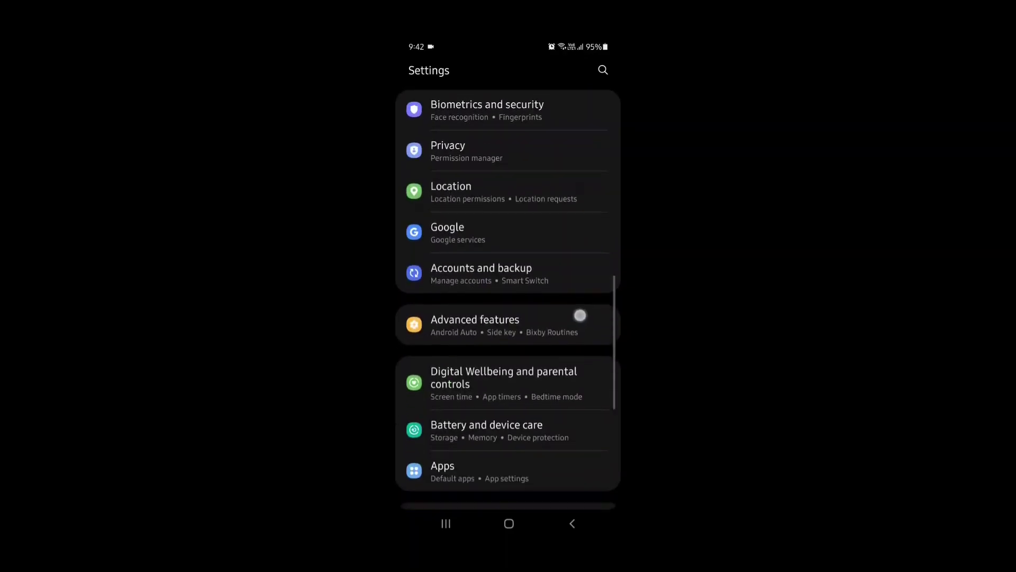
pyautogui.scroll(-3, 580, 315)
pyautogui.scroll(-3, 595, 254)
# - On the phone, open Developer options > Wireless debugging and show a pairing code
pyautogui.click(548, 476)
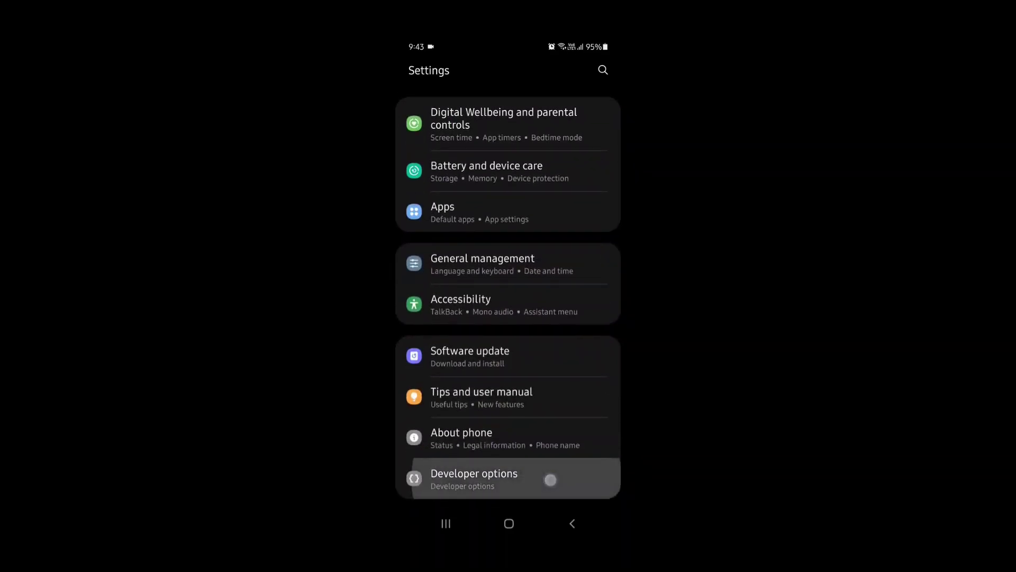
pyautogui.scroll(-3, 589, 291)
pyautogui.scroll(-3, 589, 291)
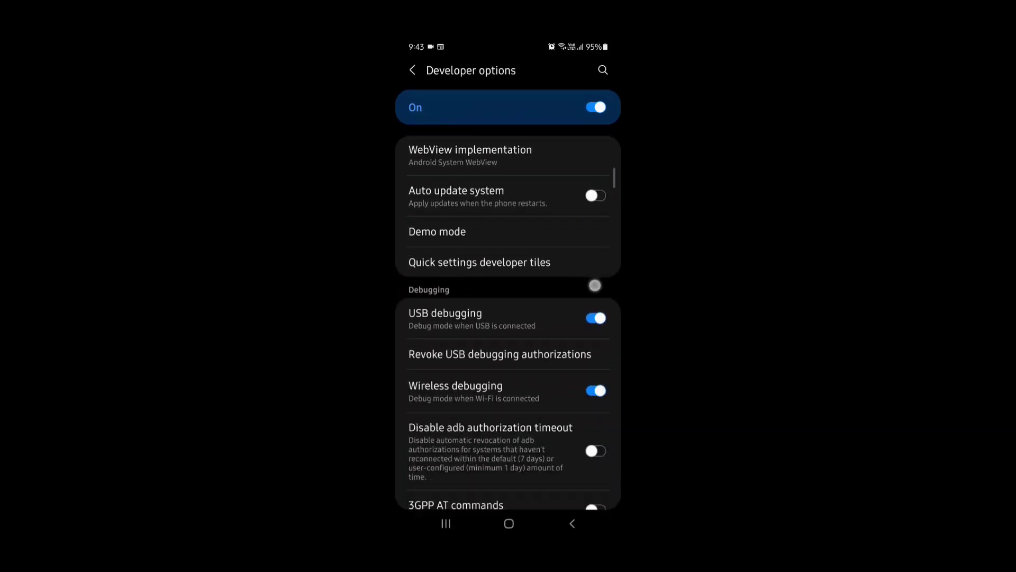
pyautogui.scroll(-1, 595, 284)
pyautogui.click(543, 373)
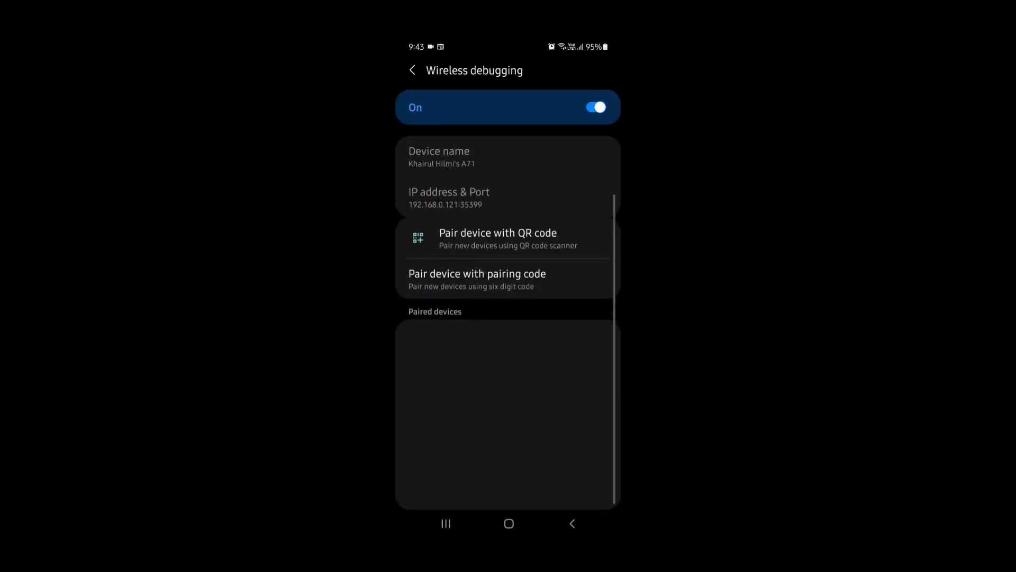
pyautogui.click(508, 278)
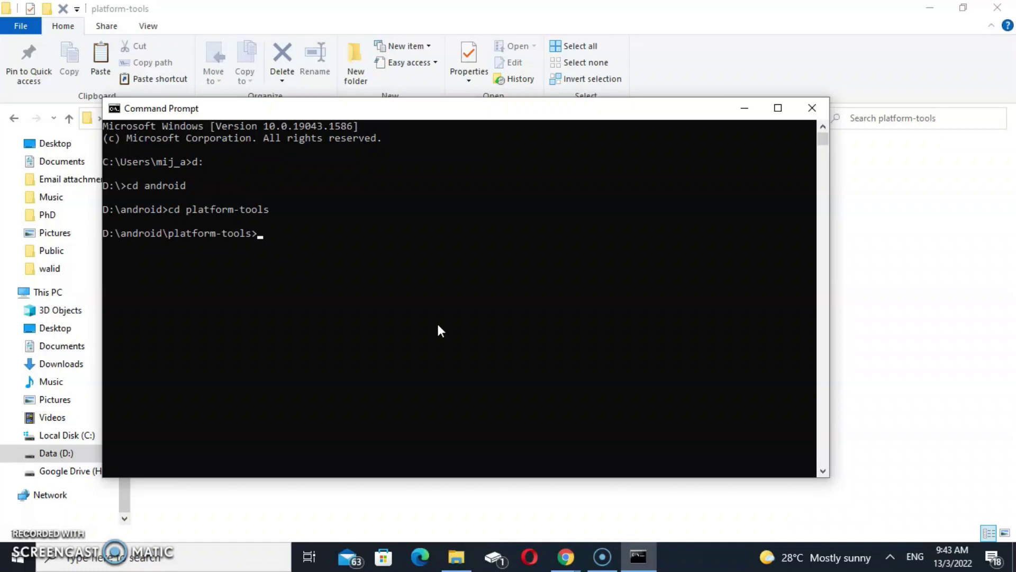
pyautogui.write('ad')
pyautogui.write('b pair 192.')
pyautogui.write('168.')
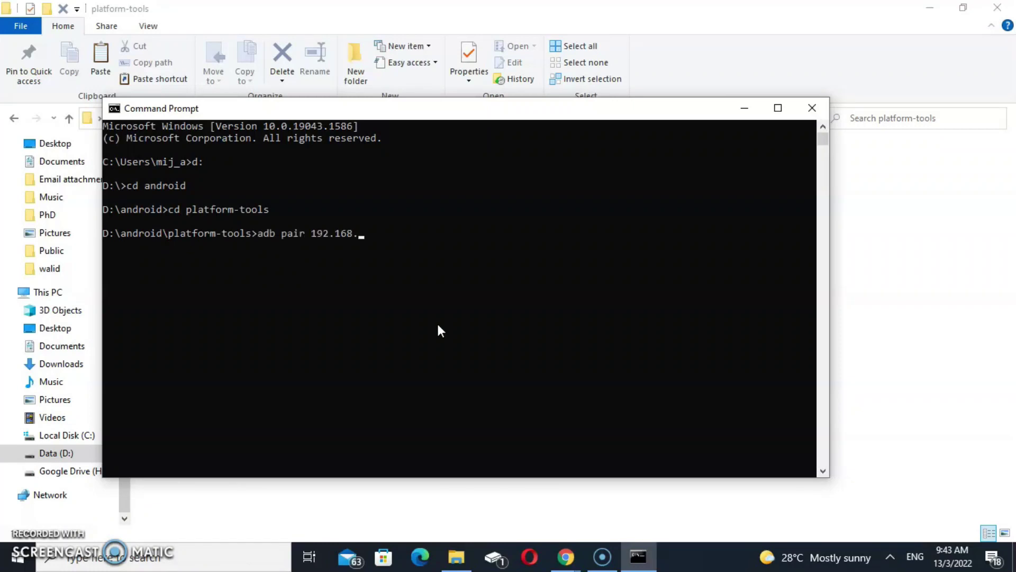
pyautogui.write('0.121')
pyautogui.write(':33')
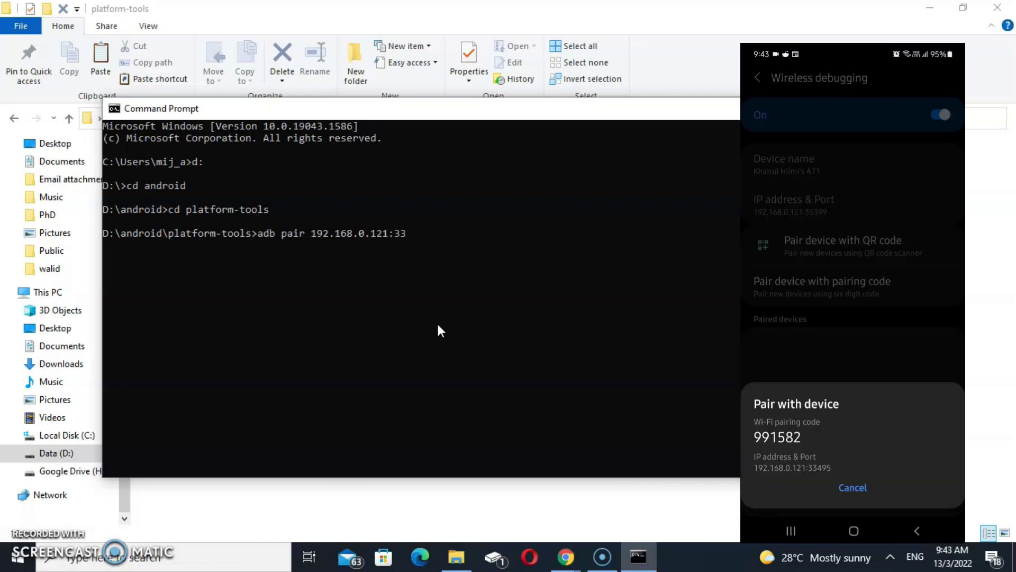
pyautogui.write('495')
pyautogui.write(' 991')
pyautogui.write('582')
# - Pair with 192.168.0.121:33495 using the code, then list attached devices
pyautogui.press('Return')
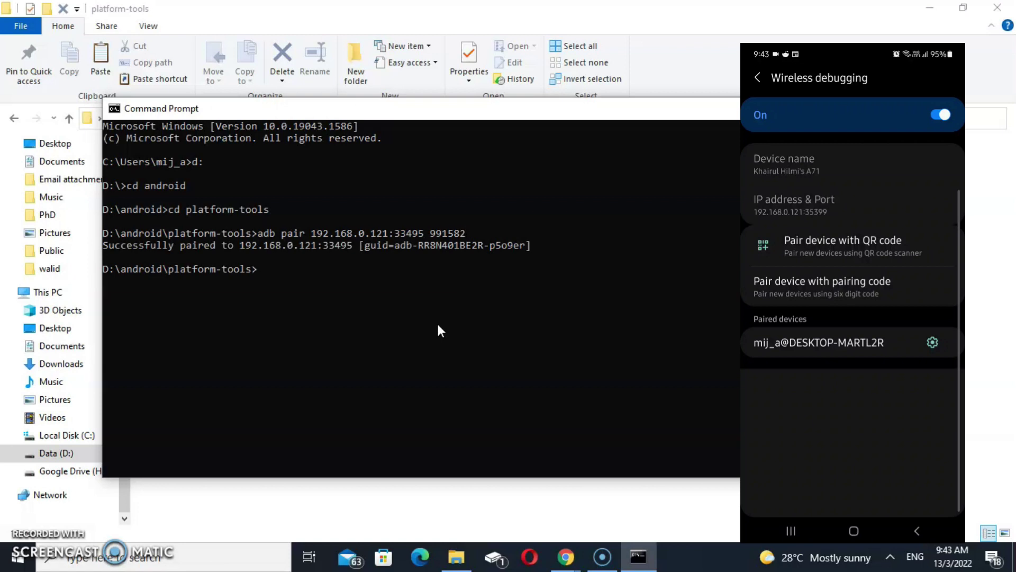
pyautogui.write('adb devices')
pyautogui.press('Return')
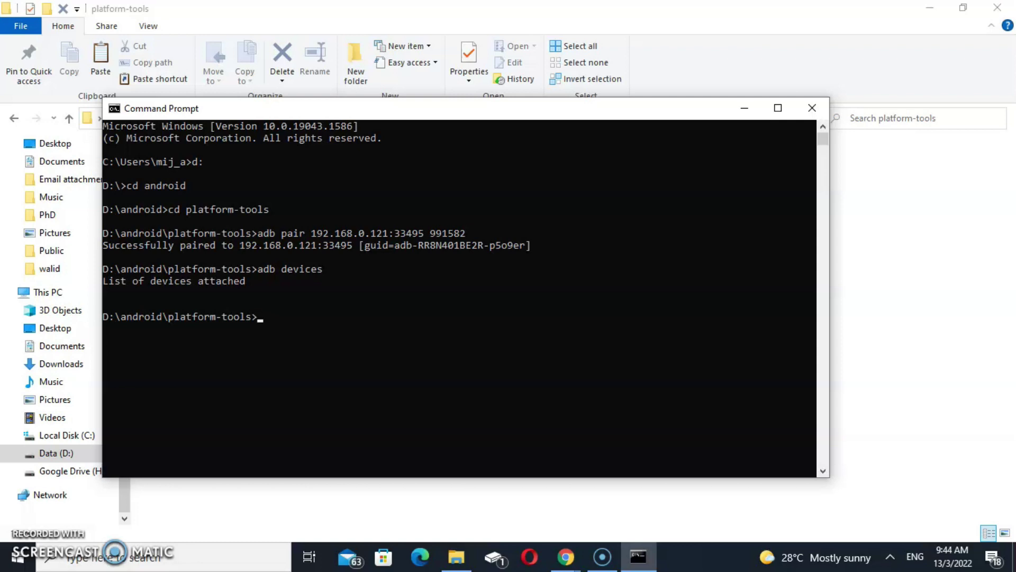
pyautogui.press('Up')
# - Connect to 192.168.0.121:35399 and confirm it appears in adb devices
pyautogui.press('Return')
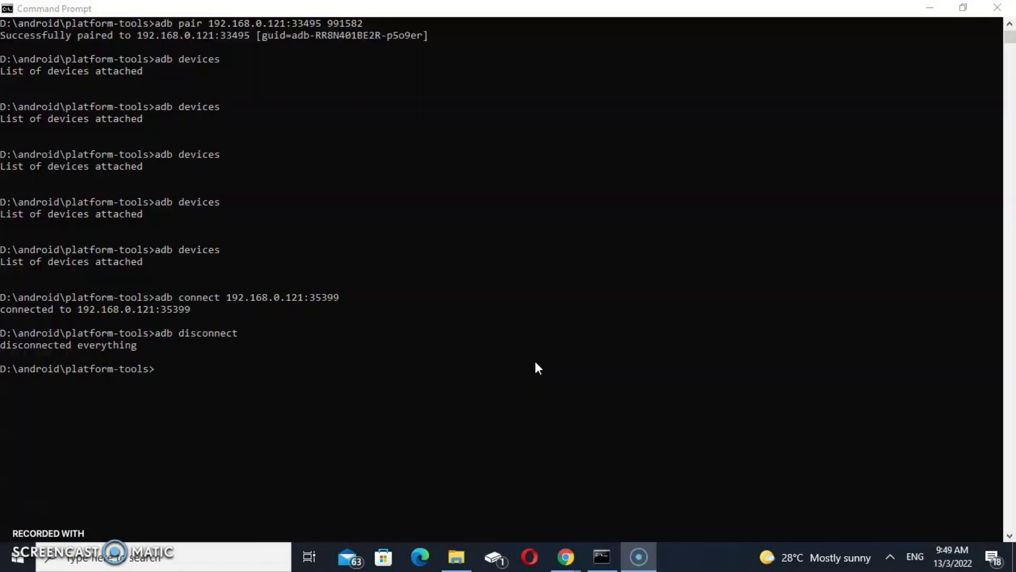
pyautogui.write('adb con')
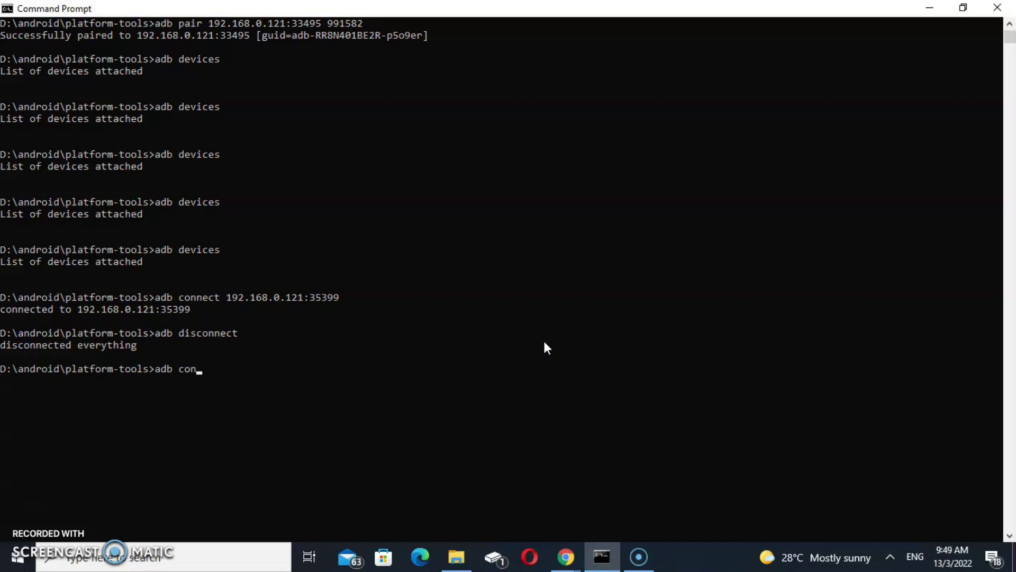
pyautogui.write('e')
pyautogui.write('ect')
pyautogui.write('192')
pyautogui.write('6')
pyautogui.write('8.')
pyautogui.write('0.121:35399')
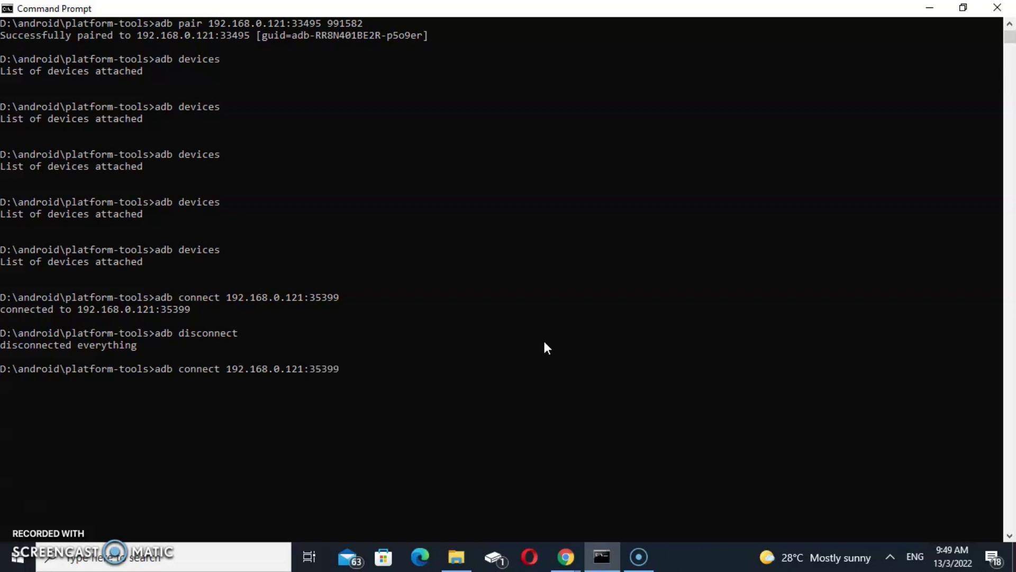
pyautogui.write('99')
pyautogui.press('Return')
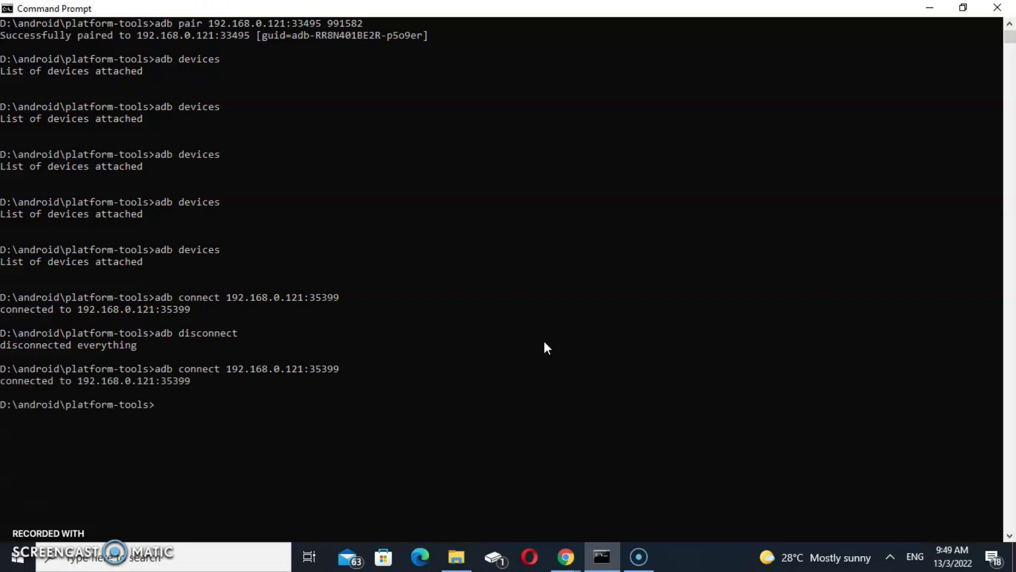
pyautogui.write('adb devices')
pyautogui.press('Return')
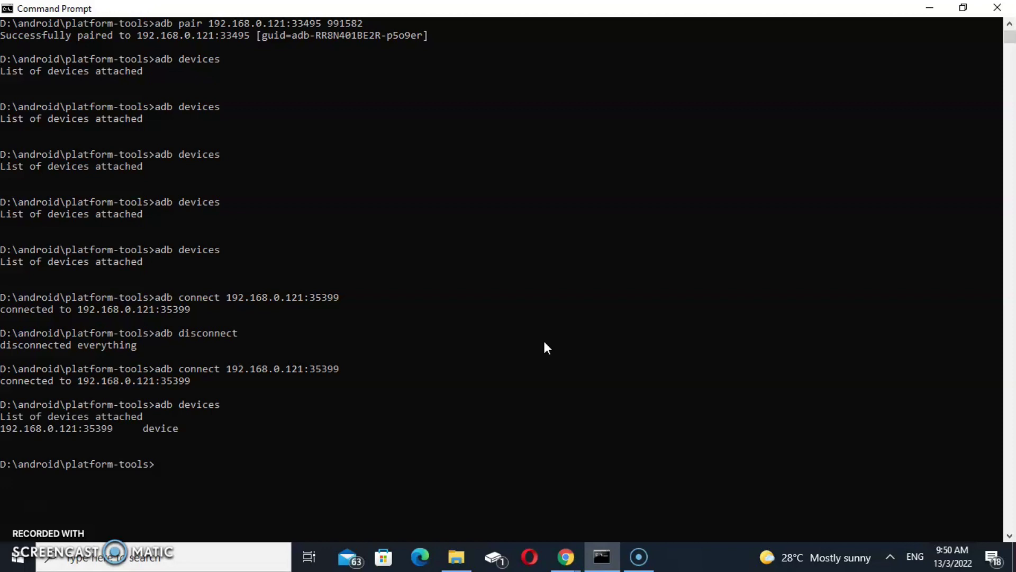
# - Launch the Dobi Di Mana app on the phone
pyautogui.click(526, 337)
pyautogui.click(330, 413)
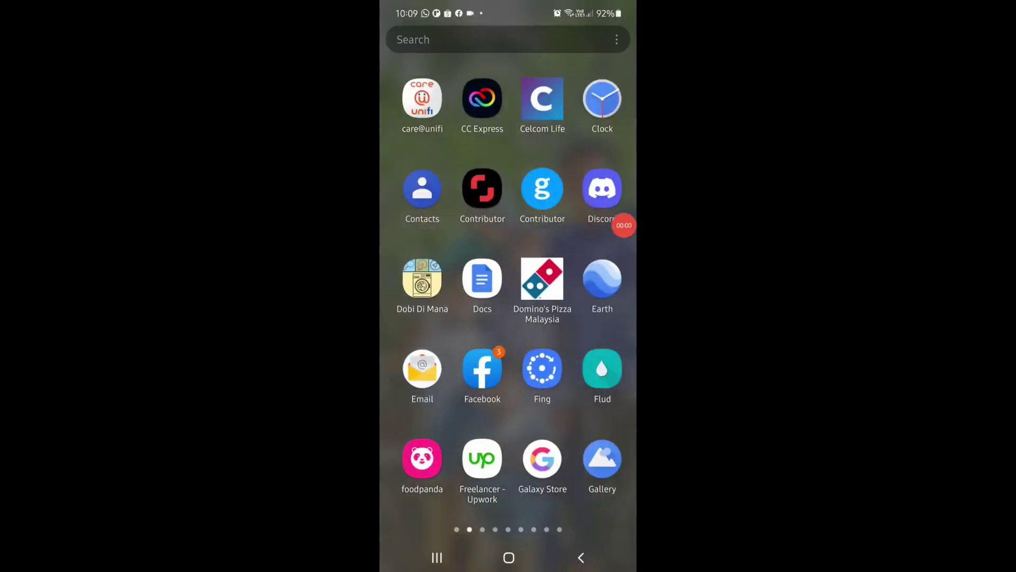
pyautogui.click(417, 280)
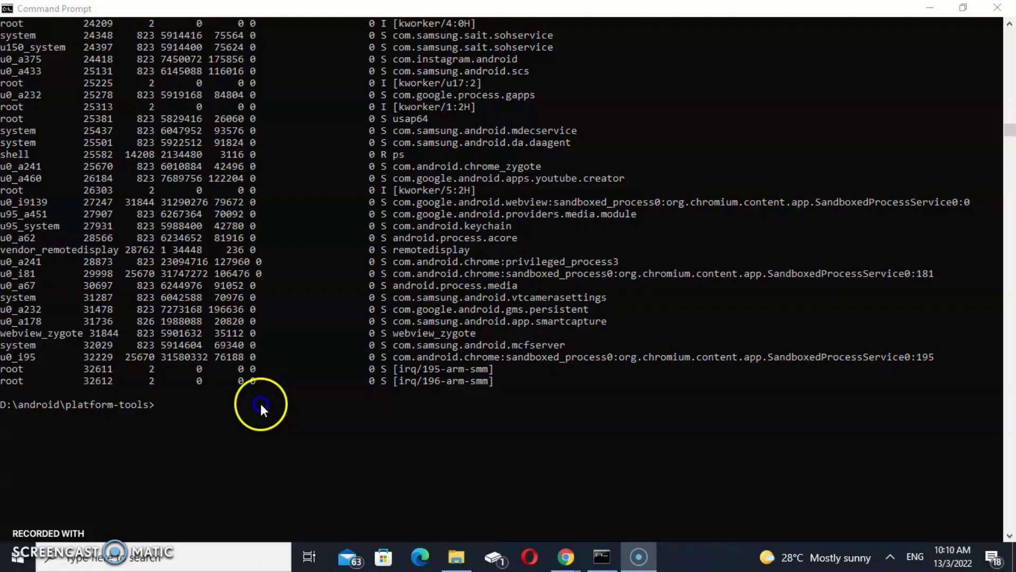
pyautogui.click(261, 403)
pyautogui.write('adb')
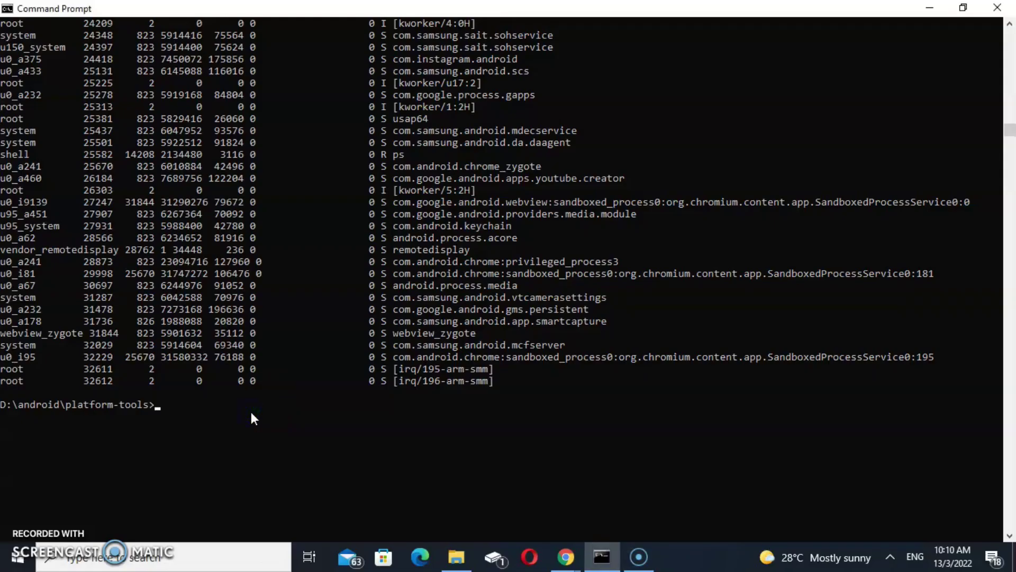
pyautogui.write(' shell p')
pyautogui.write('s')
# - Run adb shell ps, search for 'dobi', and copy com.aler.dobidimana
pyautogui.press('Return')
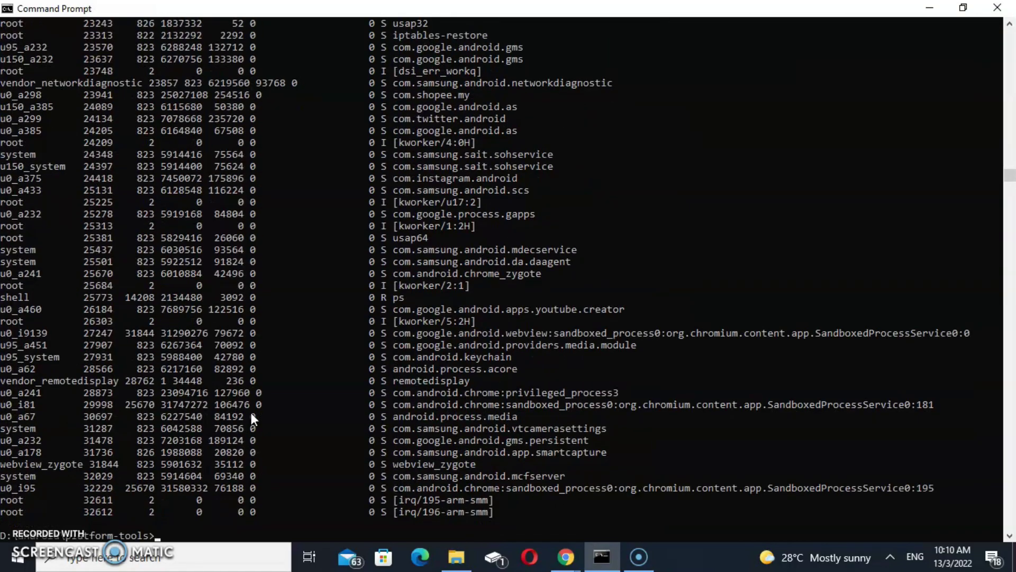
pyautogui.hotkey('ctrl', 'f')
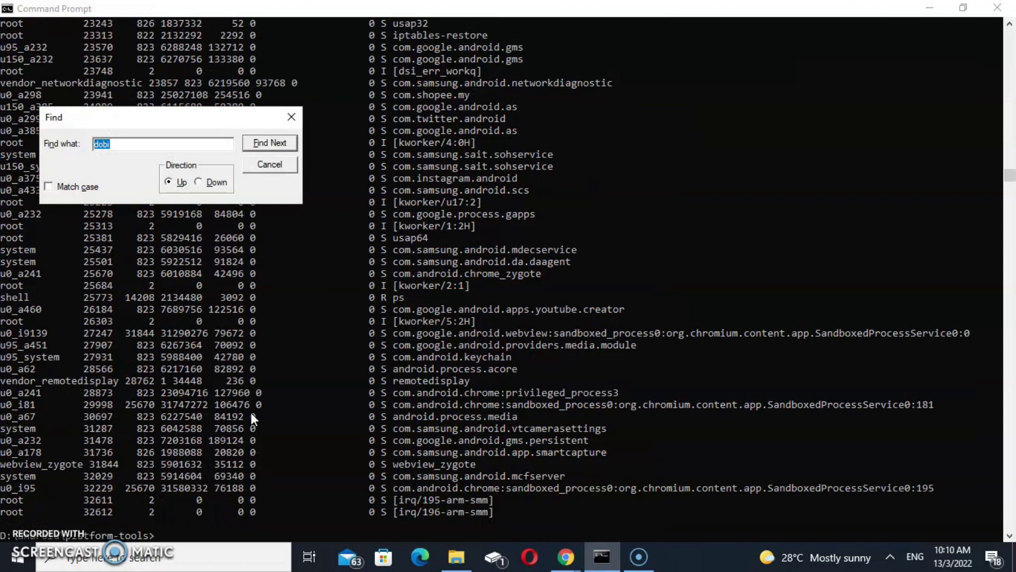
pyautogui.write('dobi')
pyautogui.press('Return')
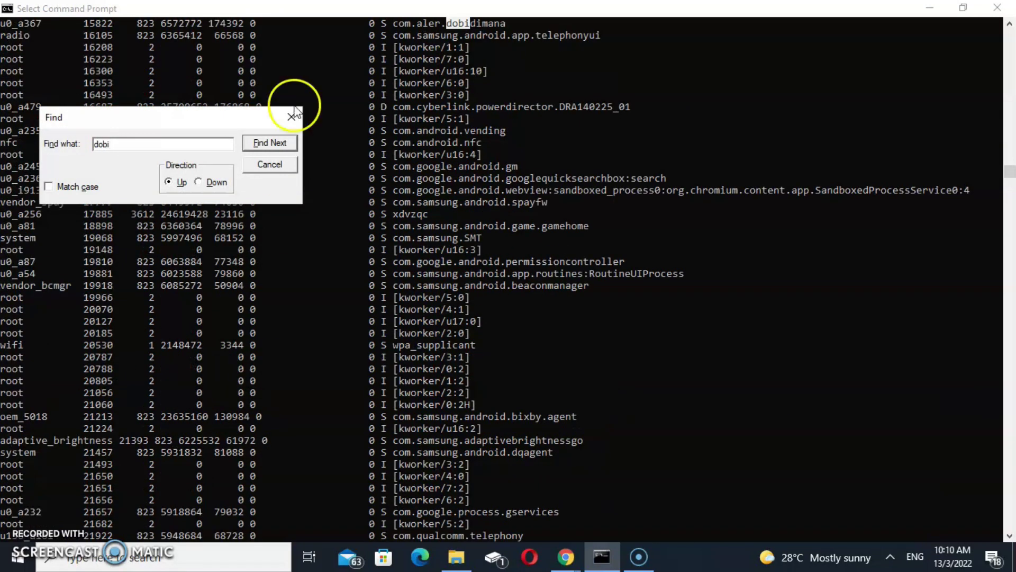
pyautogui.click(502, 22)
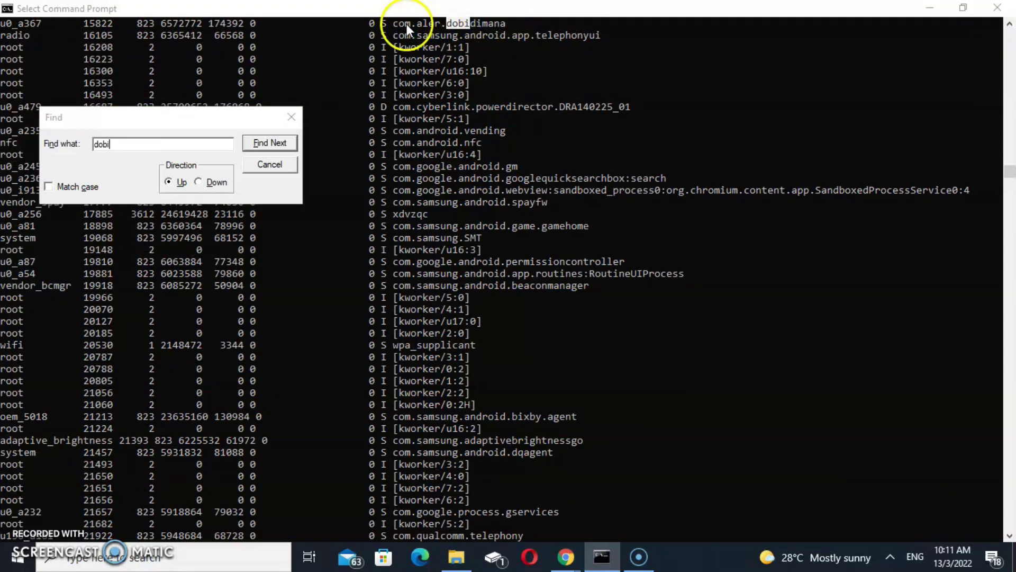
pyautogui.click(270, 164)
pyautogui.moveTo(509, 23); pyautogui.dragTo(417, 28)
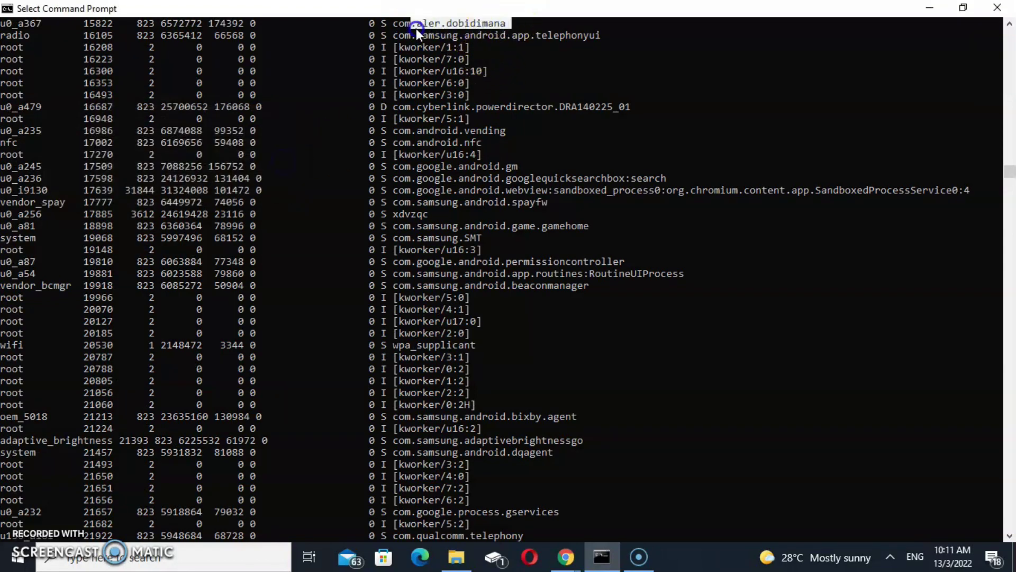
pyautogui.hotkey('ctrl', 'c')
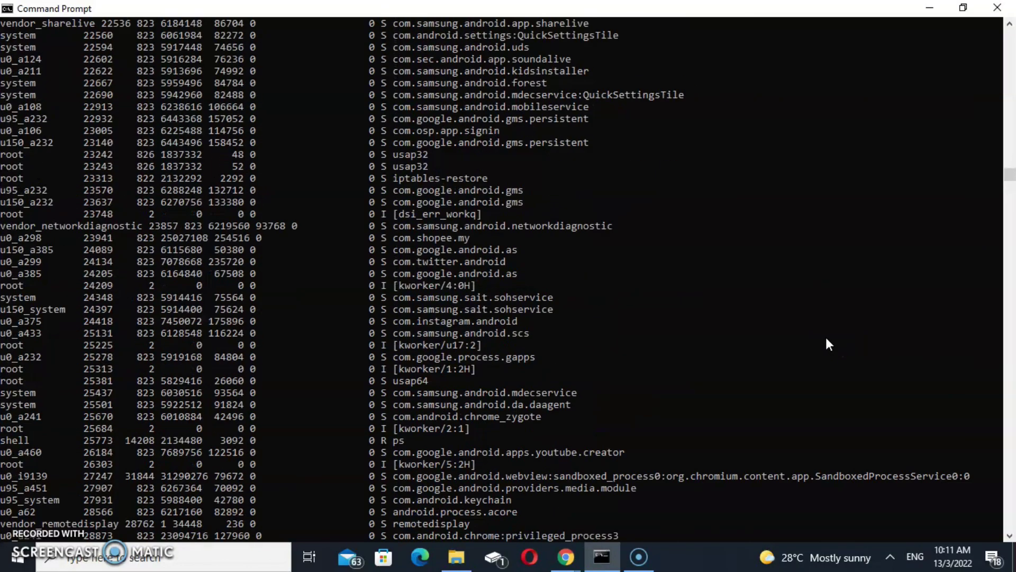
pyautogui.scroll(-1, 826, 343)
pyautogui.click(250, 255)
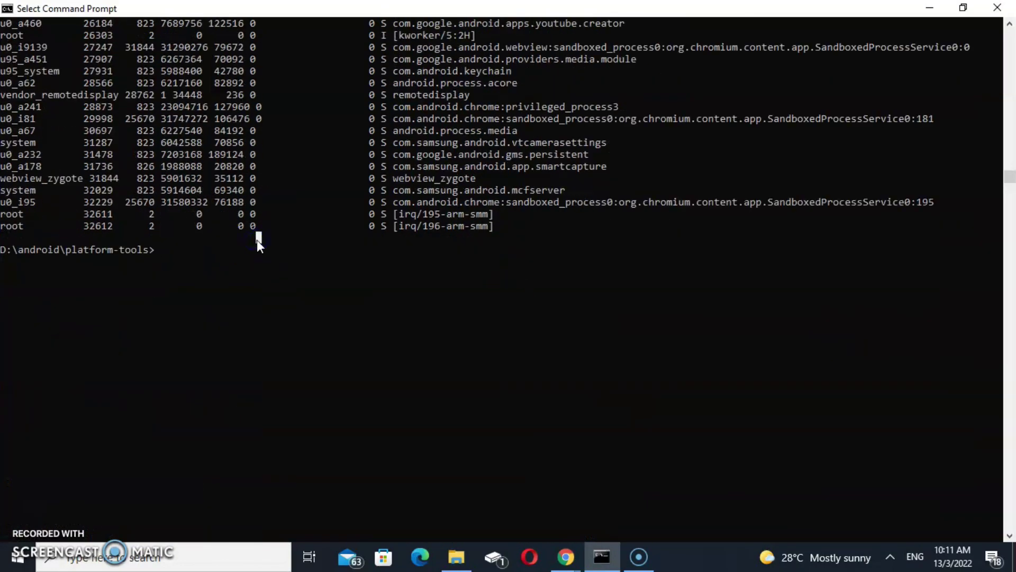
pyautogui.write('adb s')
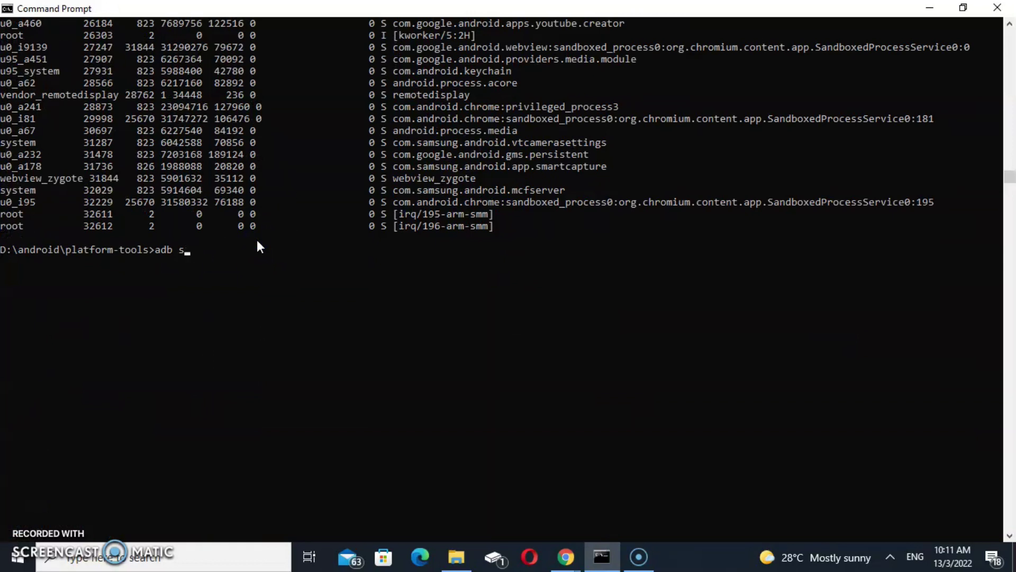
pyautogui.write('hell pidof ')
pyautogui.write('com.aler.dobidimana')
# - Run adb shell pidof com.aler.dobidimana to get the app's process ID, 15822
pyautogui.press('Return')
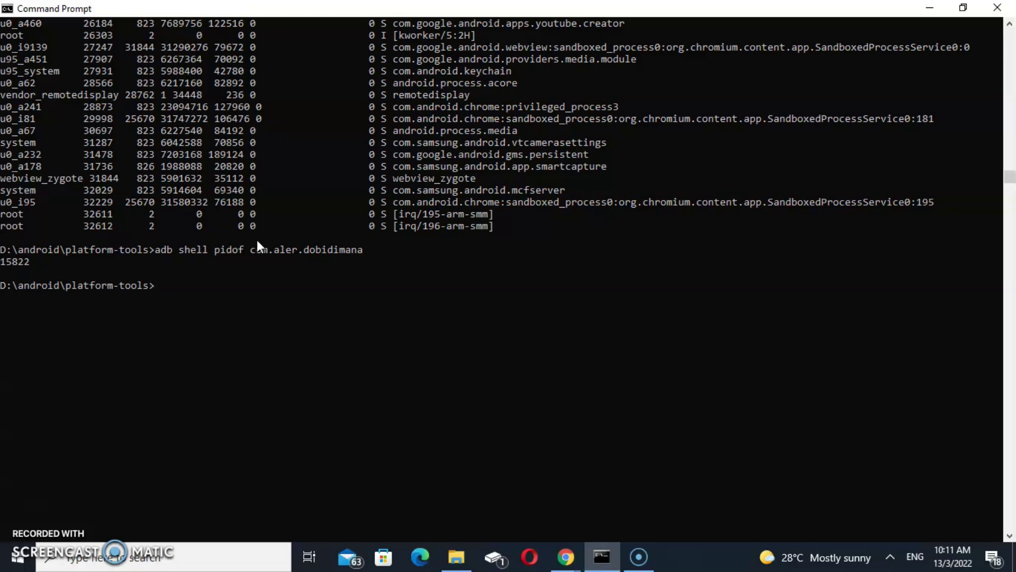
pyautogui.write('lgcat')
# - Clear the device log buffer with adb logcat -c after the bare logcat -c fails
pyautogui.press('BackSpace')
pyautogui.press('BackSpace')
pyautogui.press('BackSpace')
pyautogui.press('BackSpace')
pyautogui.write('o')
pyautogui.write('gcat ')
pyautogui.write('-c')
pyautogui.press('Return')
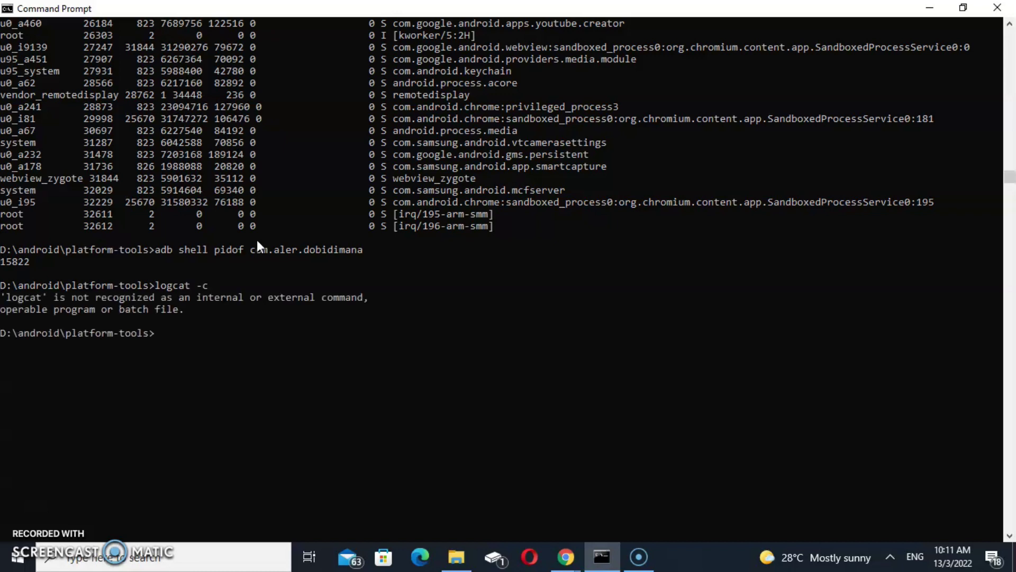
pyautogui.write('adb log')
pyautogui.write('cat -c')
pyautogui.press('Return')
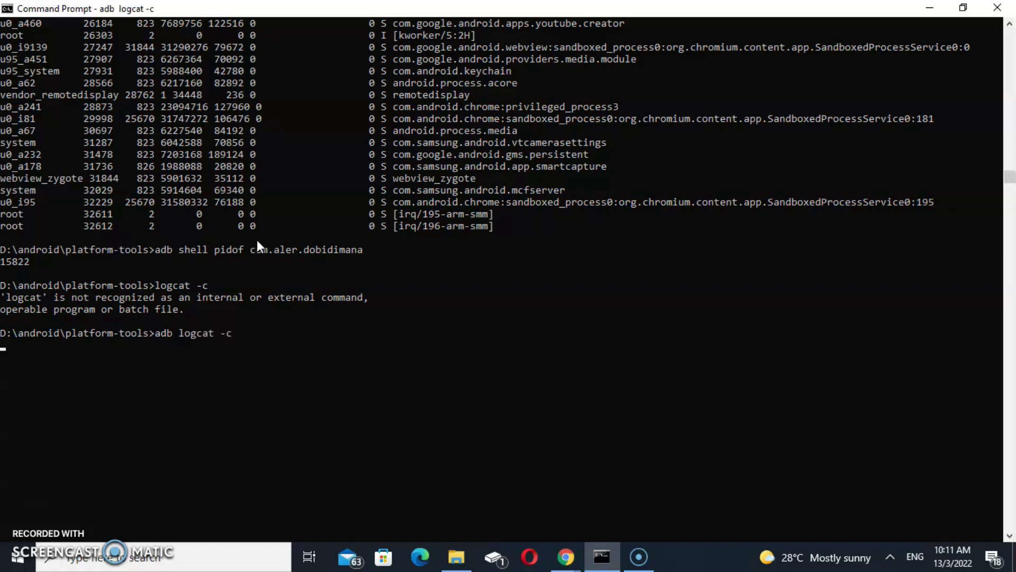
pyautogui.write('adb')
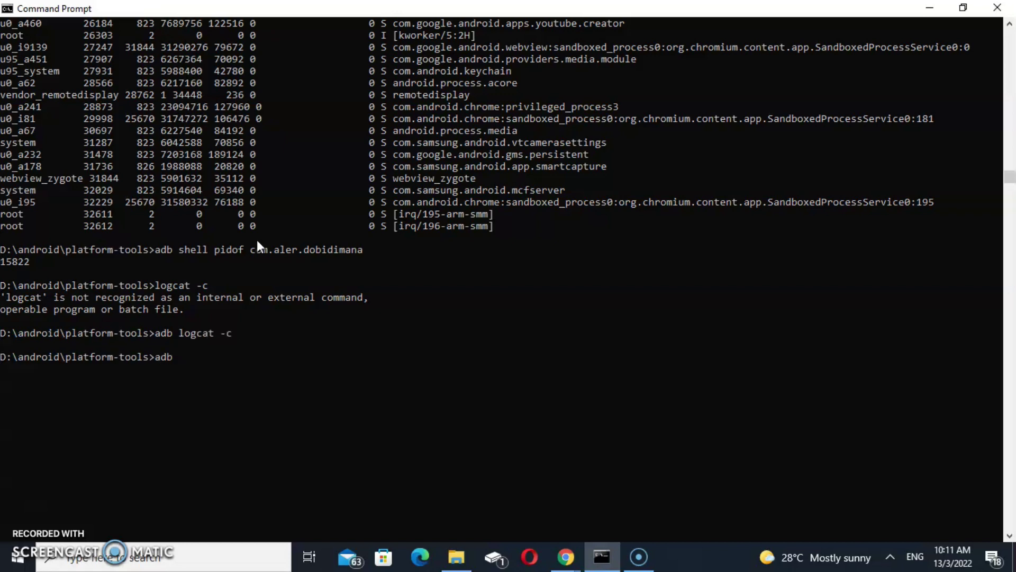
pyautogui.write(' logcat --pid')
pyautogui.write('=')
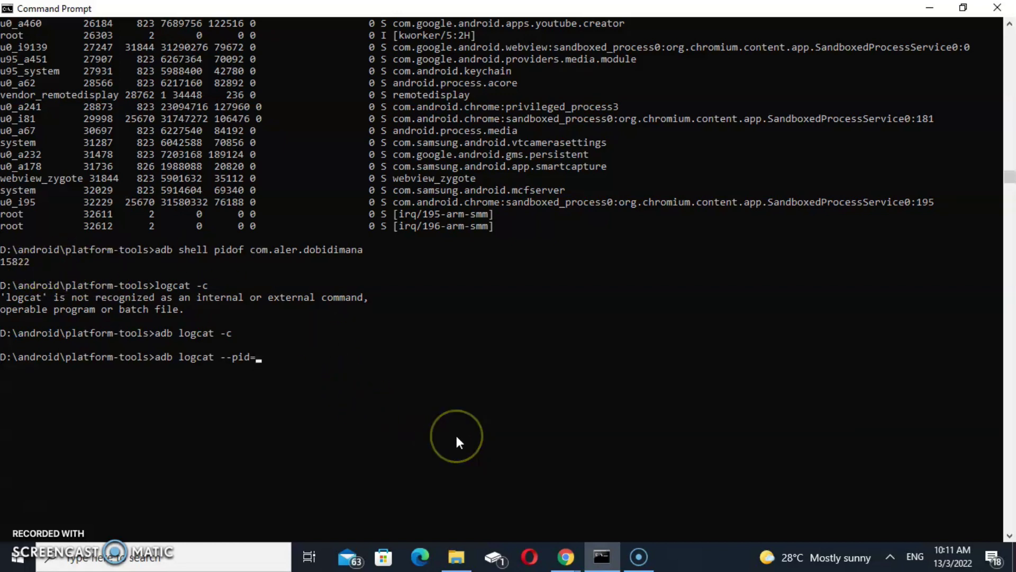
pyautogui.write('15822 > ')
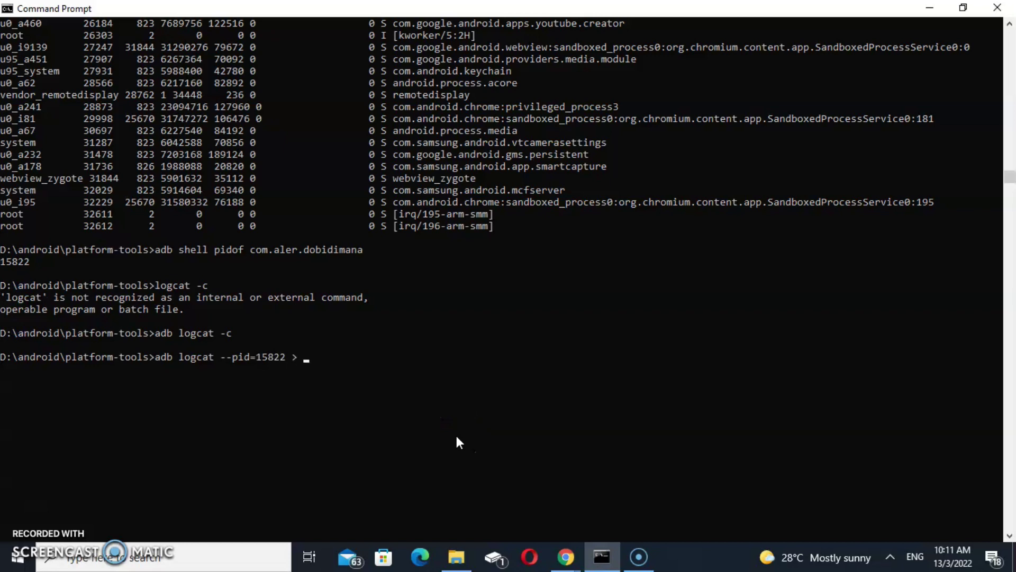
pyautogui.write('d:\\')
pyautogui.write('android')
pyautogui.write('\\d')
pyautogui.write('obi.')
pyautogui.write('txt')
# - Capture adb logcat --pid=15822 into d:\android\dobi.txt, then stop the capture
pyautogui.press('Return')
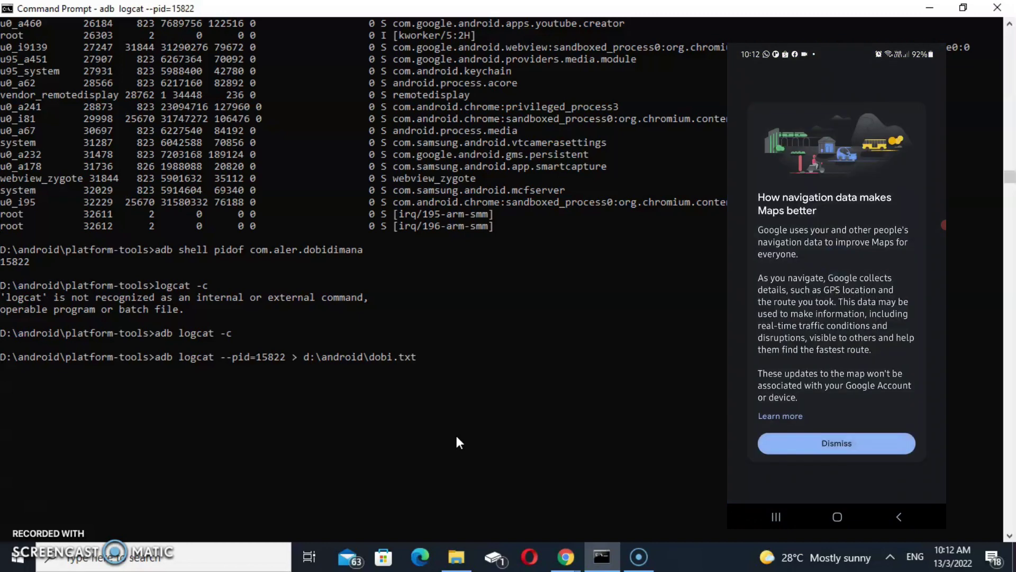
pyautogui.hotkey('ctrl', 'c')
pyautogui.click(456, 558)
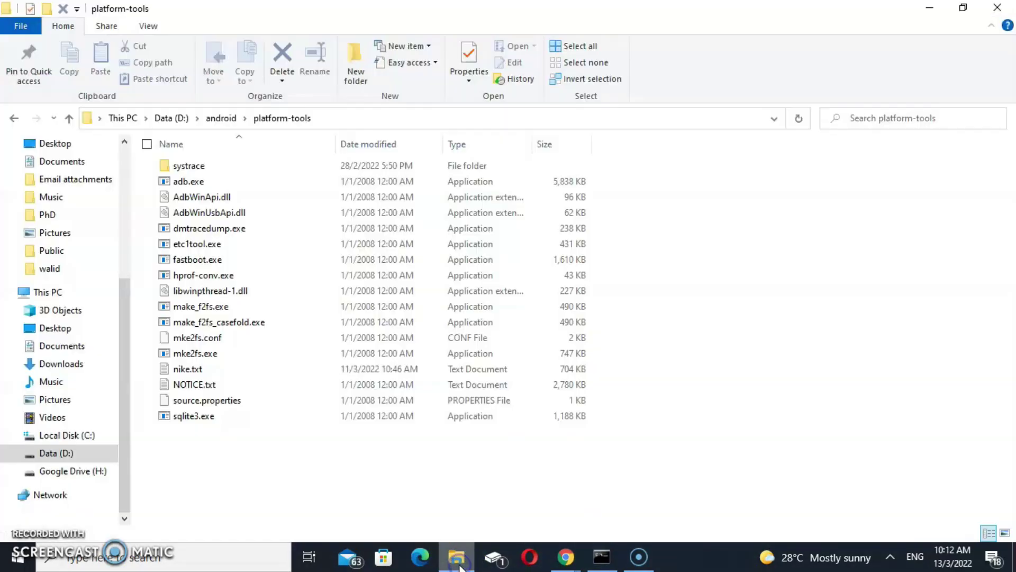
# - Open dobi.txt from the android folder in Notepad and maximize its window
pyautogui.click(222, 117)
pyautogui.doubleClick(215, 185)
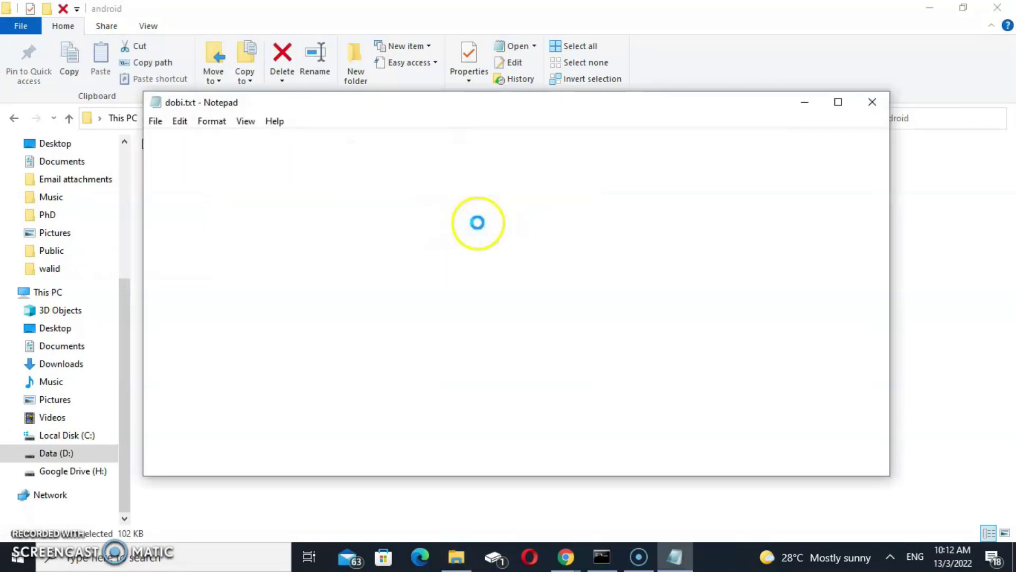
pyautogui.doubleClick(640, 100)
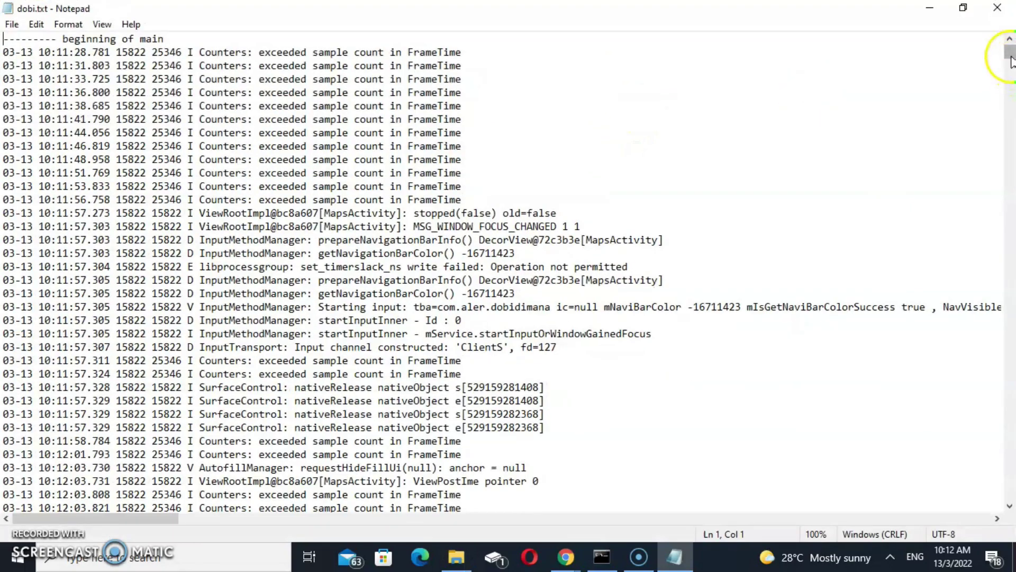
pyautogui.moveTo(1009, 52)
pyautogui.mouseDown()
pyautogui.moveTo(1002, 191)
pyautogui.moveTo(1012, 519)
pyautogui.mouseUp()
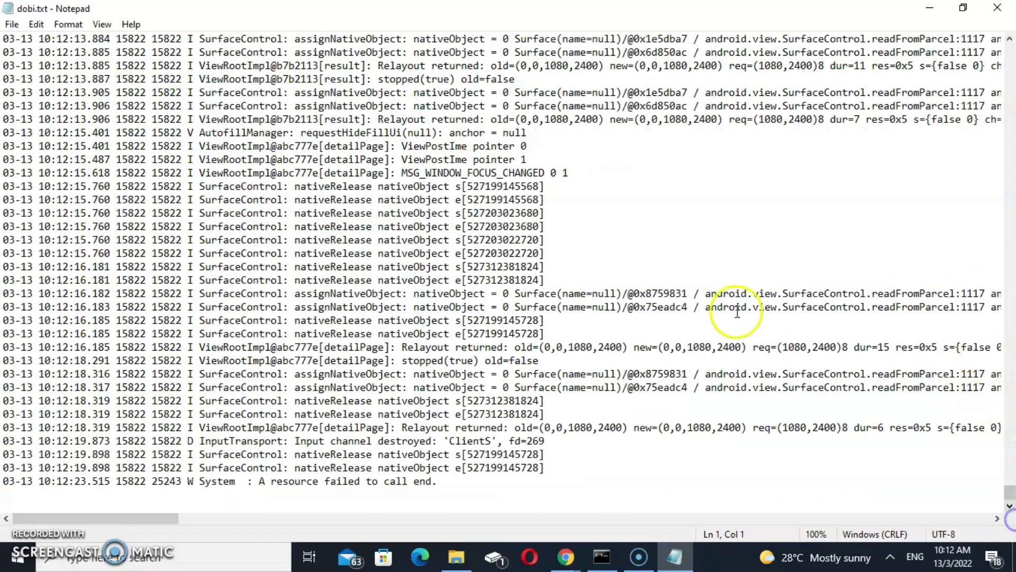
pyautogui.scroll(1, 203, 461)
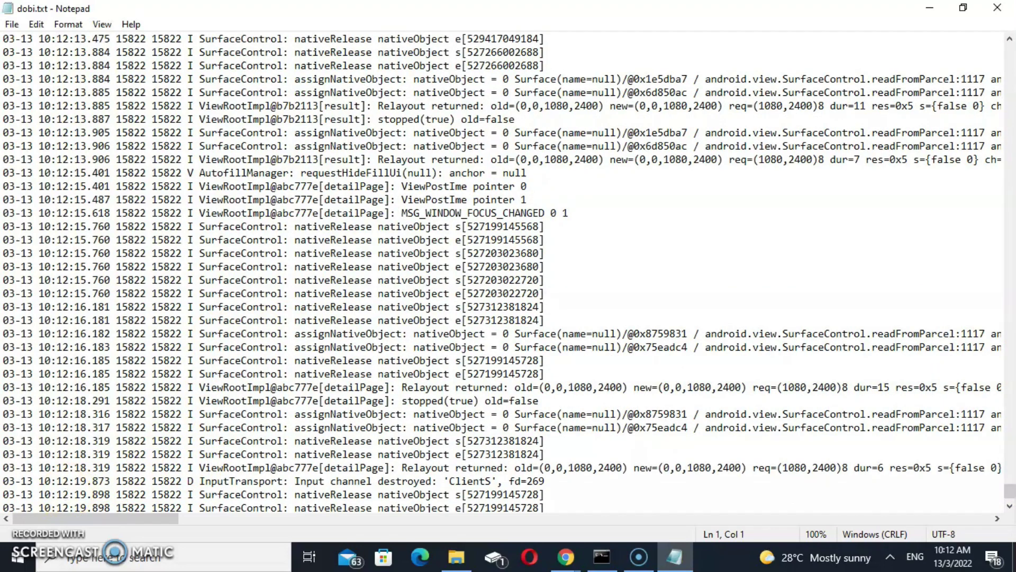
# - Back in Command Prompt, run adb disconnect to end all adb connections
pyautogui.hotkey('alt', 'Tab')
pyautogui.click(219, 385)
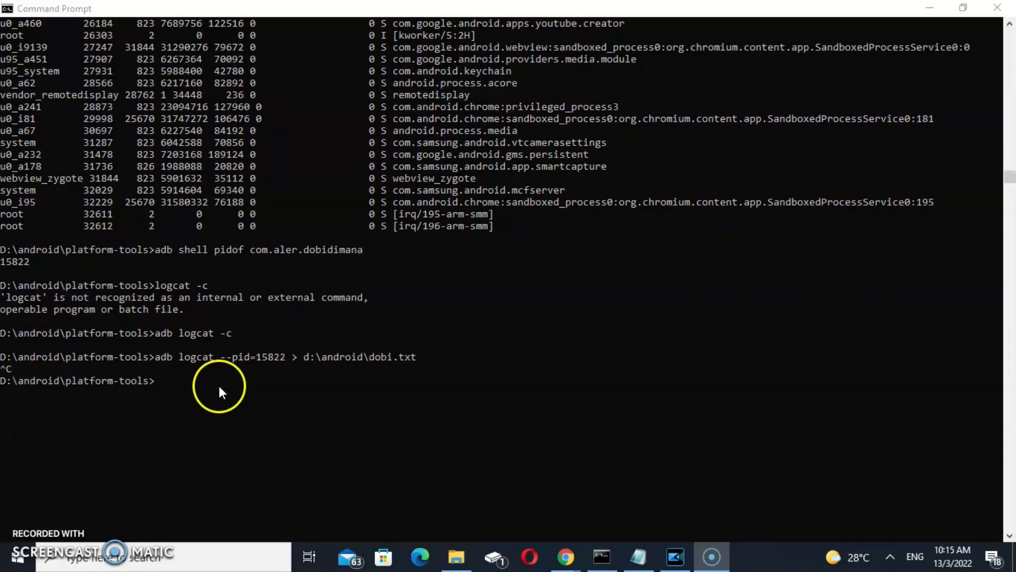
pyautogui.write('adb ')
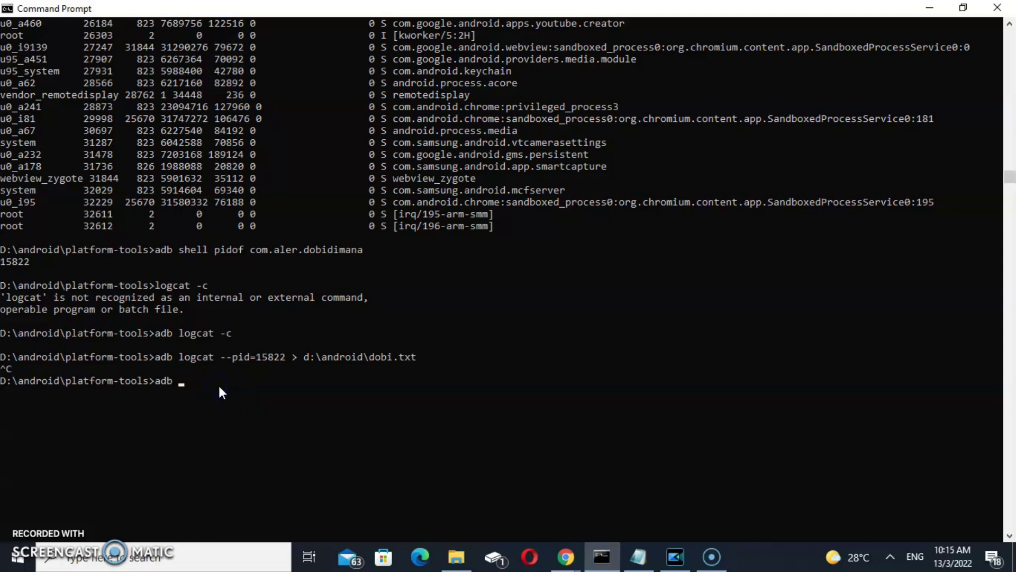
pyautogui.write('disconnect')
pyautogui.press('Return')
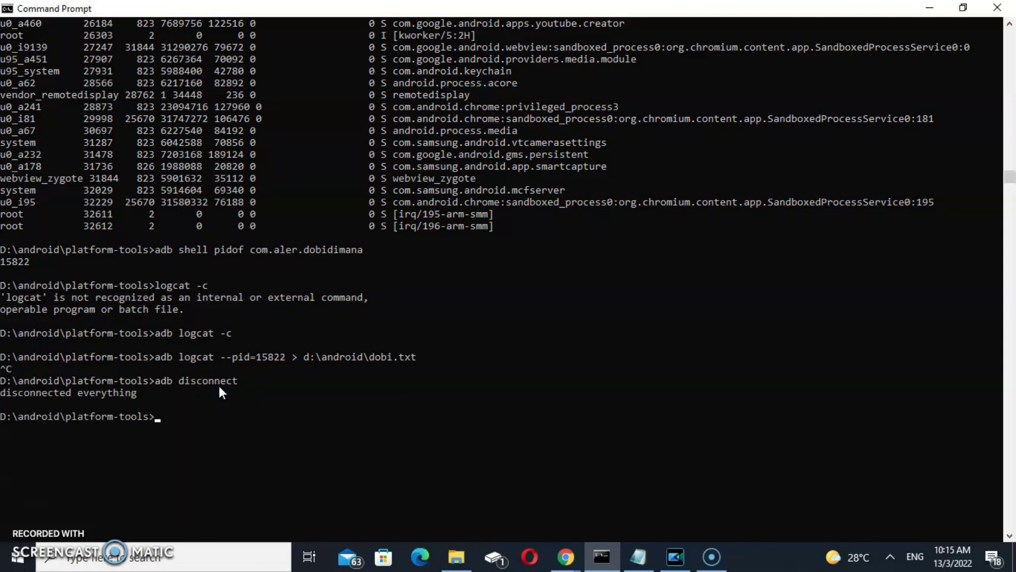